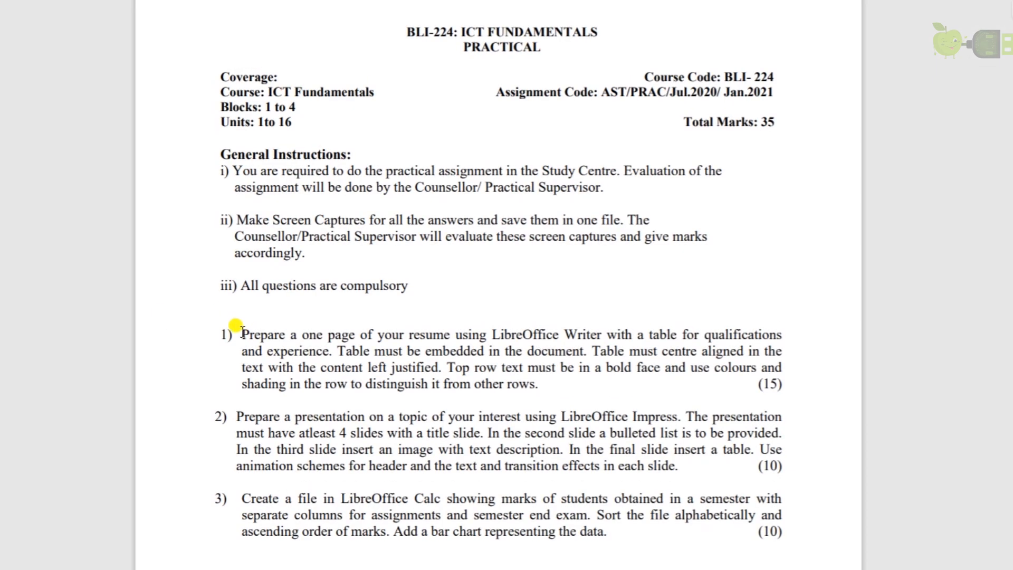
Highlight item 1's resume task in yellow in the PDF, then switch to the desktop.
drag(237, 328, 795, 387)
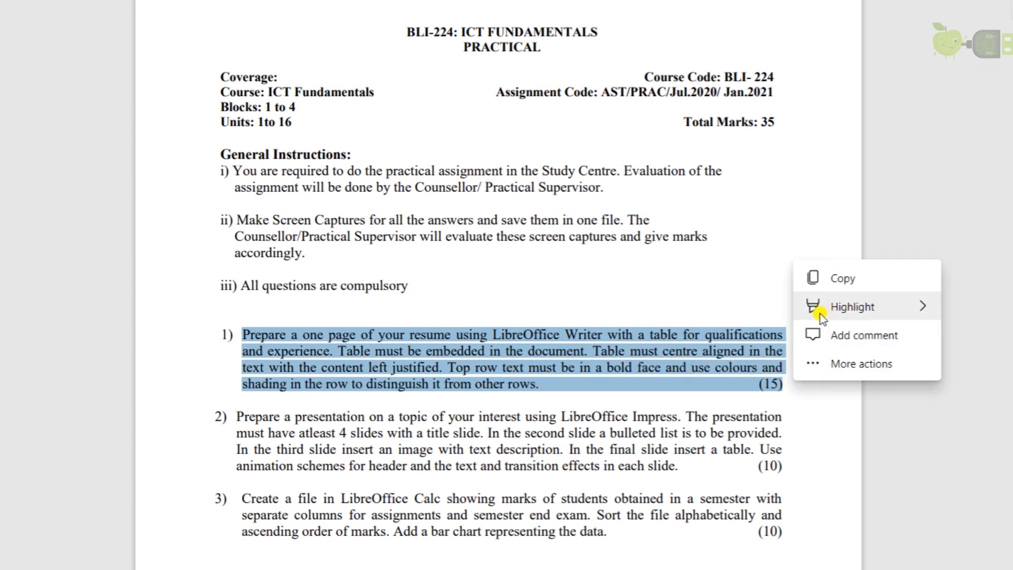
mouse_move(820, 314)
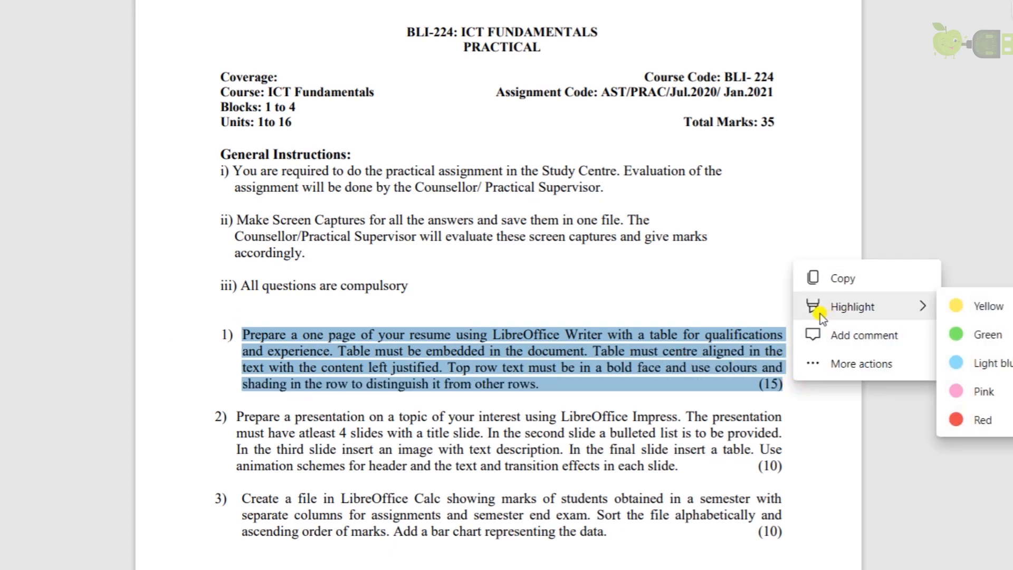
click(991, 314)
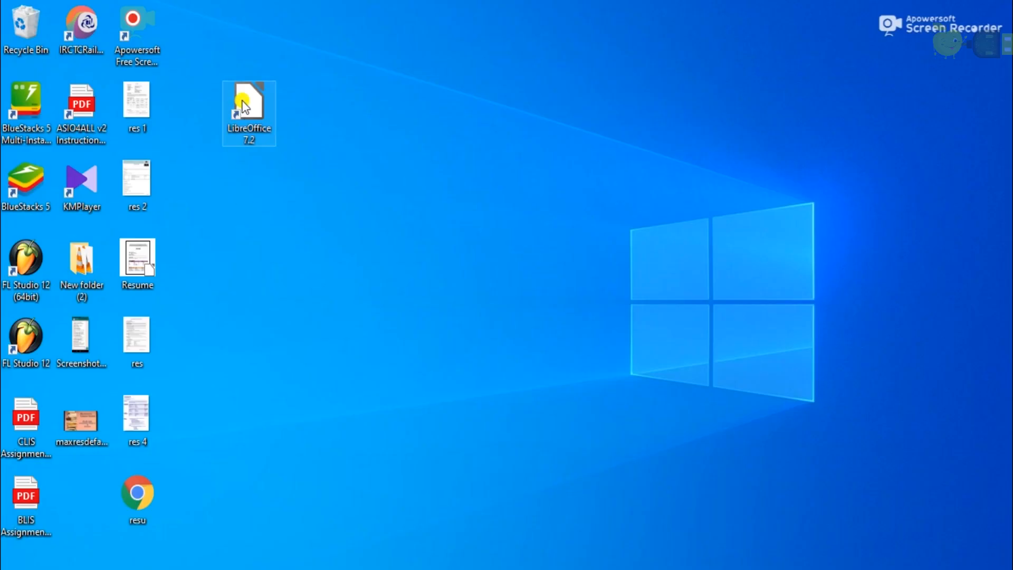
click(245, 105)
Launch LibreOffice 7.2 and open the Resume document in Writer.
double_click(244, 105)
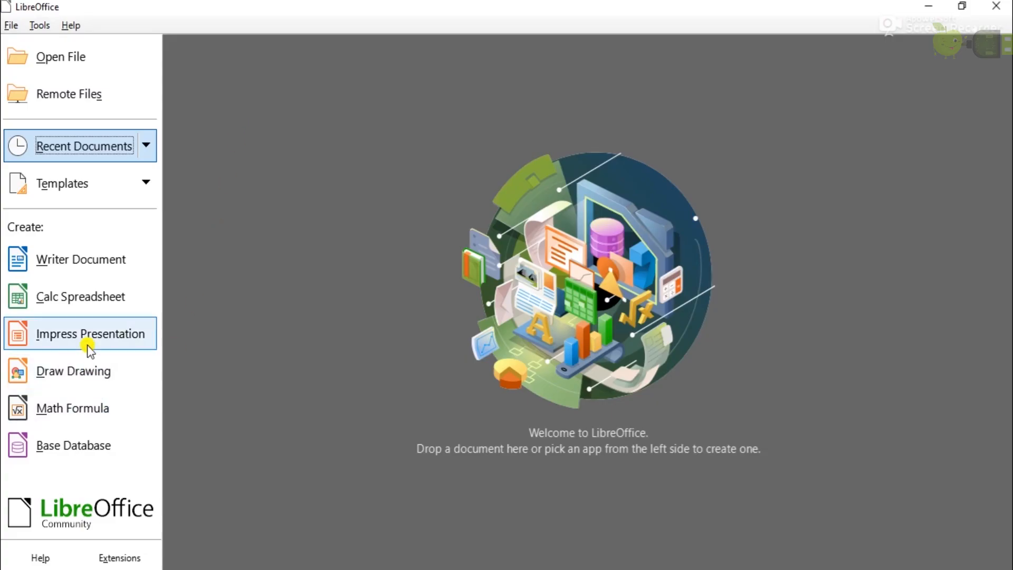
click(86, 269)
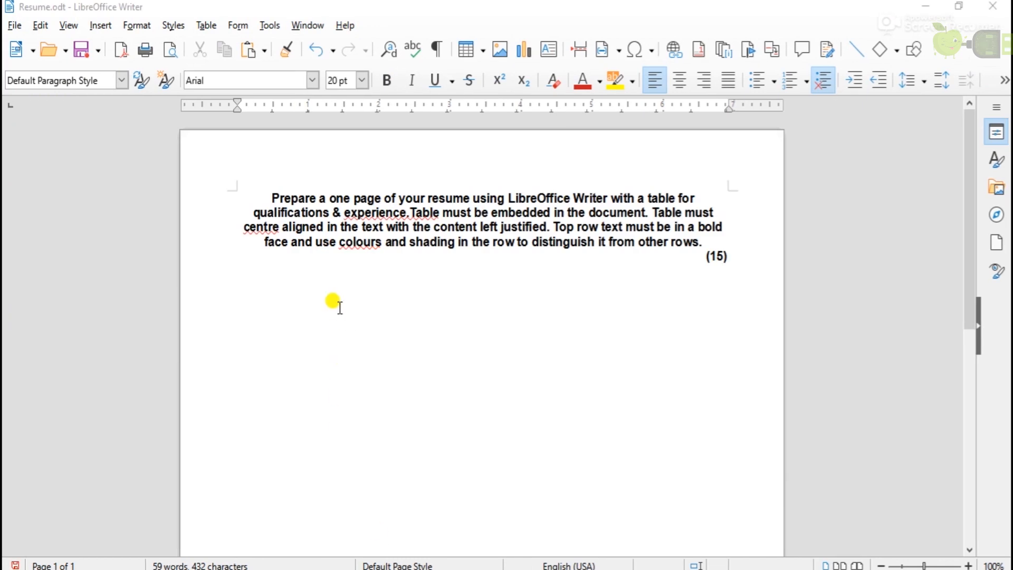
Type a RESUME heading below the task text, centred, bold, underlined and 24 pt.
click(260, 298)
text(RE)
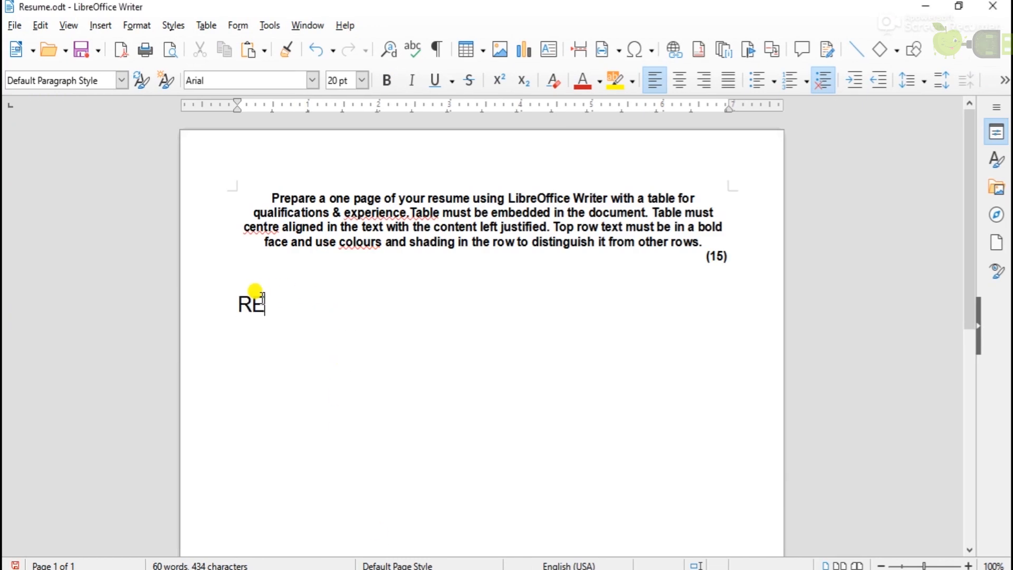
text(SUME)
drag(323, 290, 235, 290)
click(680, 80)
click(389, 80)
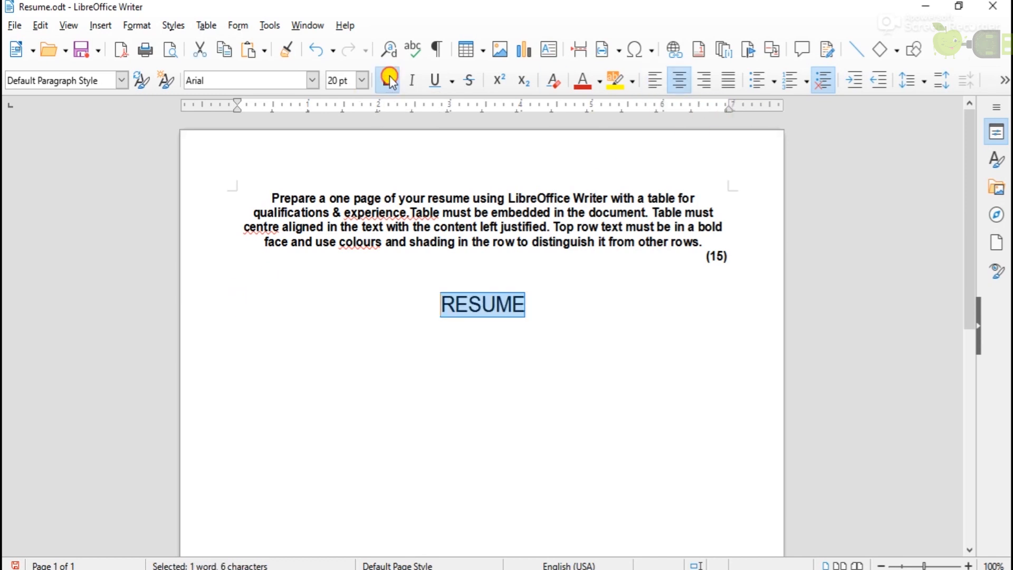
click(435, 80)
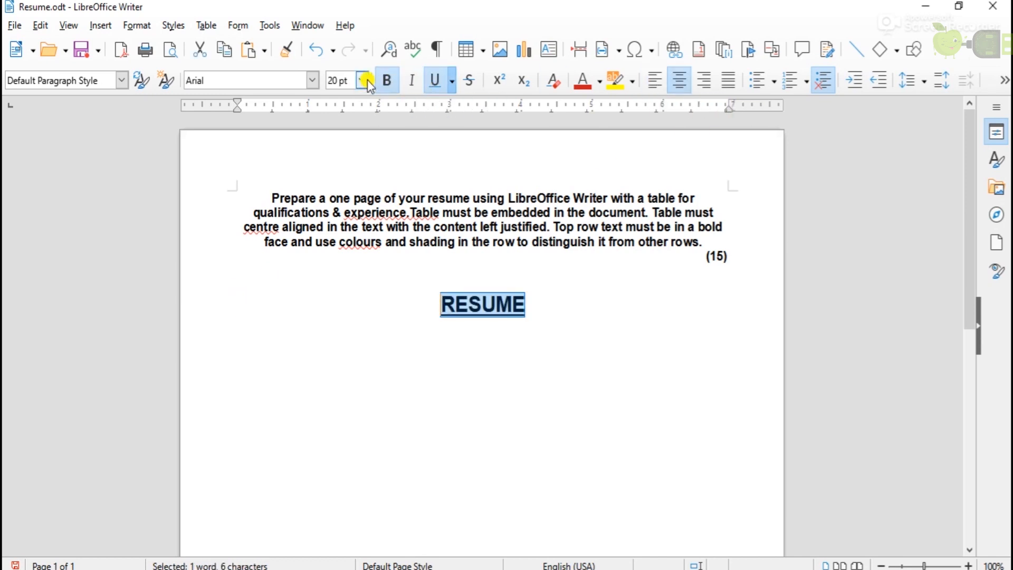
click(367, 82)
click(339, 230)
Start a left-aligned, non-underlined 14 pt line beneath the RESUME heading.
click(543, 311)
key(Return)
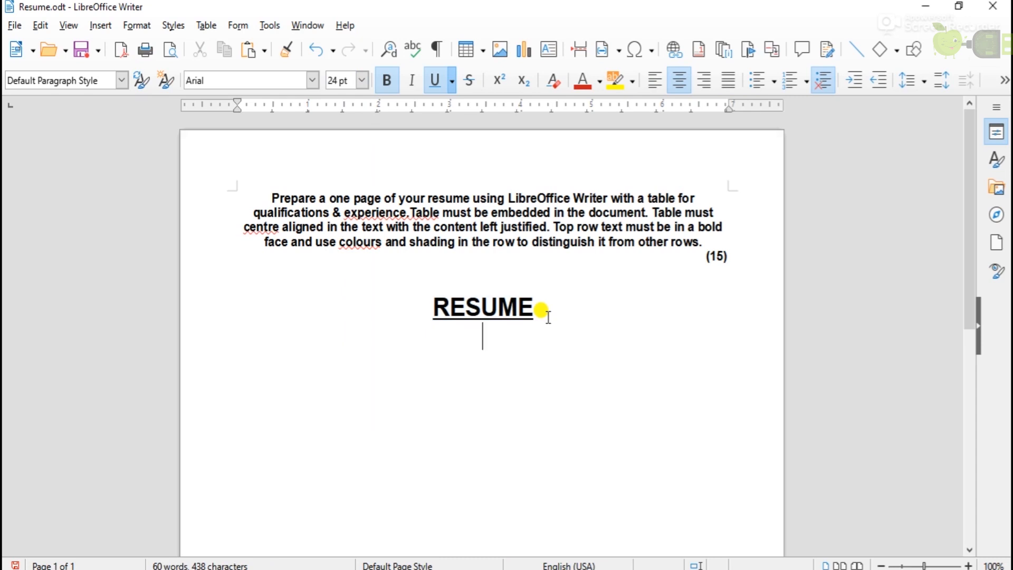
click(656, 87)
click(436, 82)
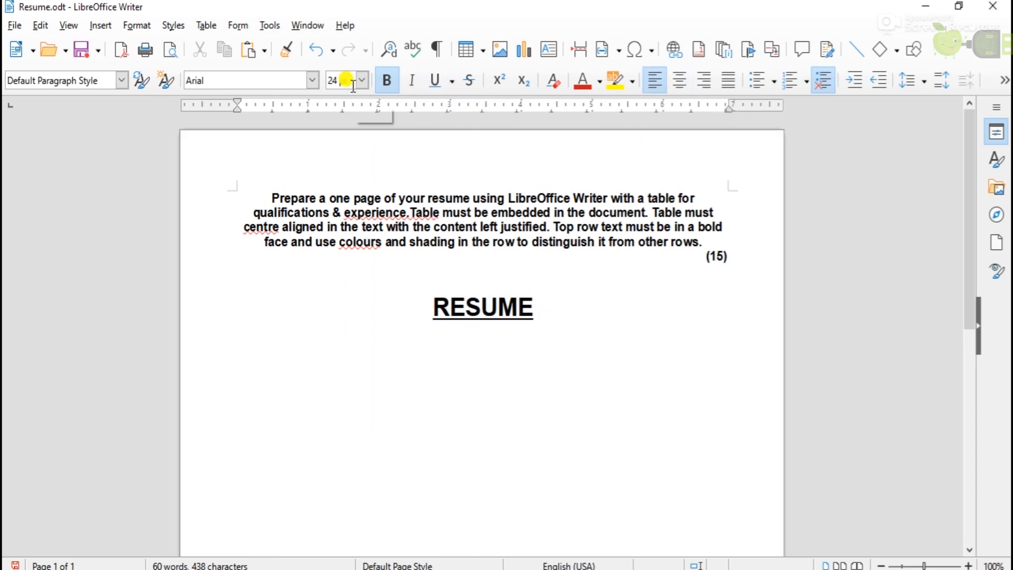
click(362, 81)
click(337, 150)
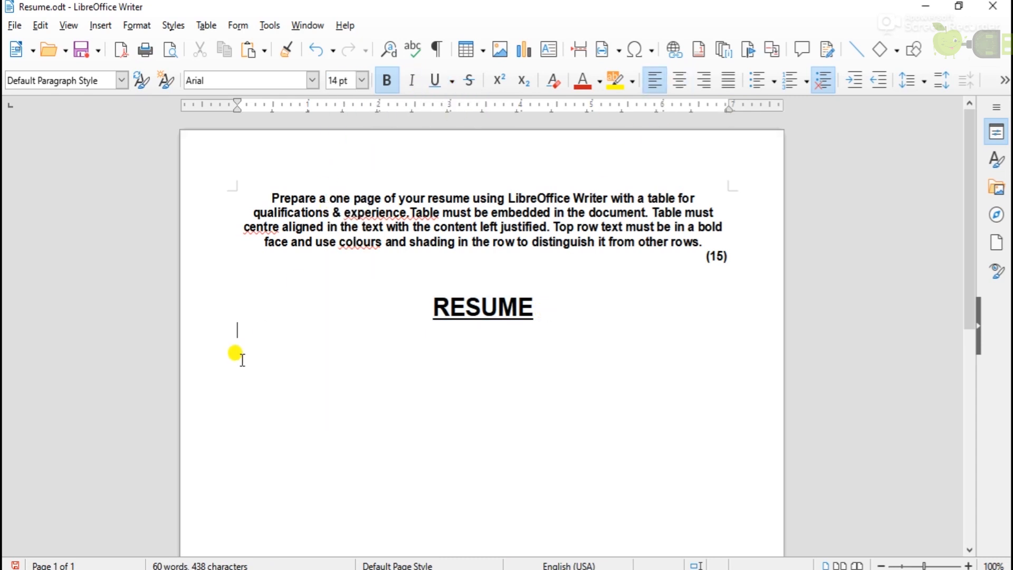
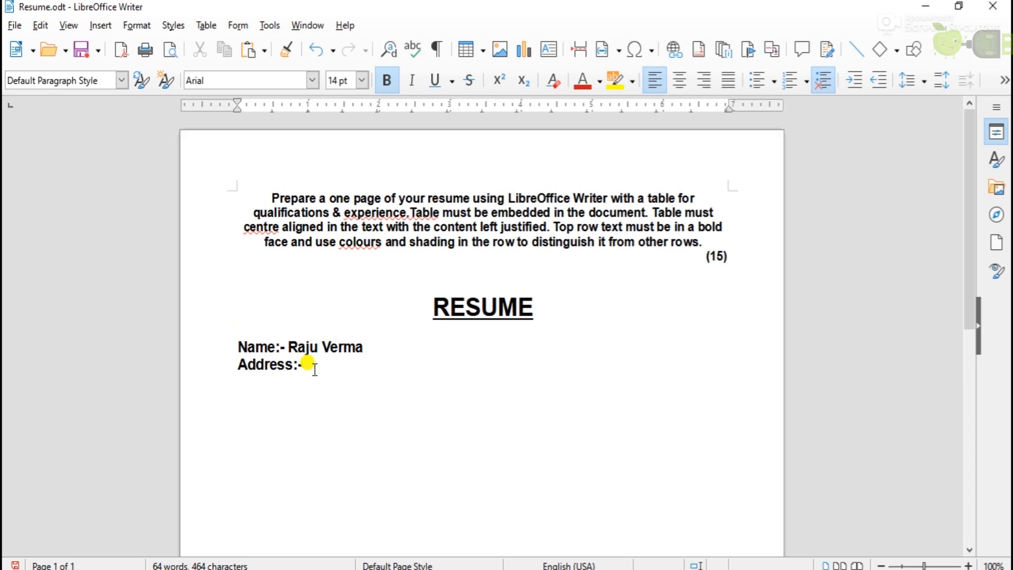
Enter the candidate's name and paste the three-line address, indenting its lines.
click(304, 368)
click(297, 380)
click(297, 394)
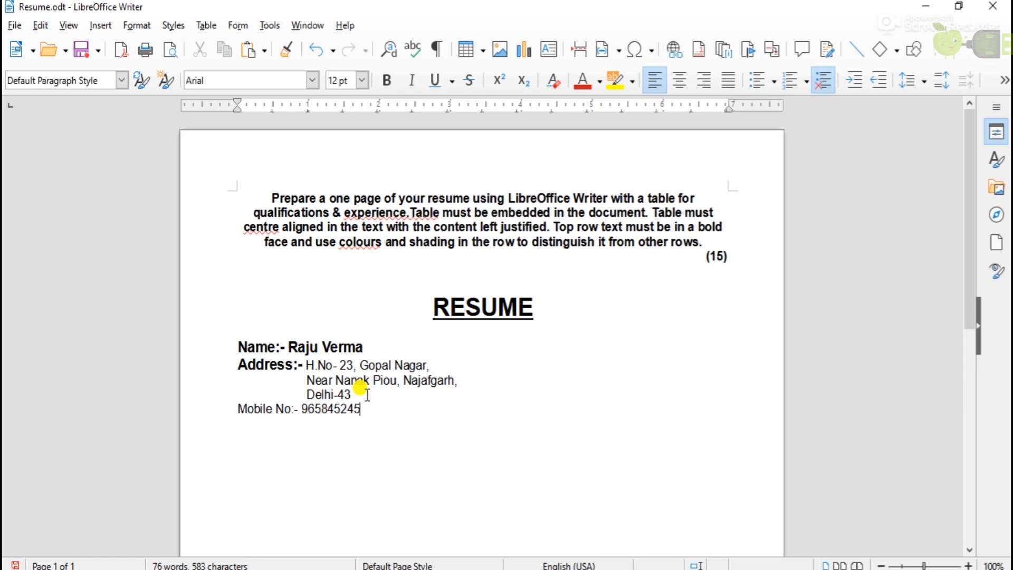
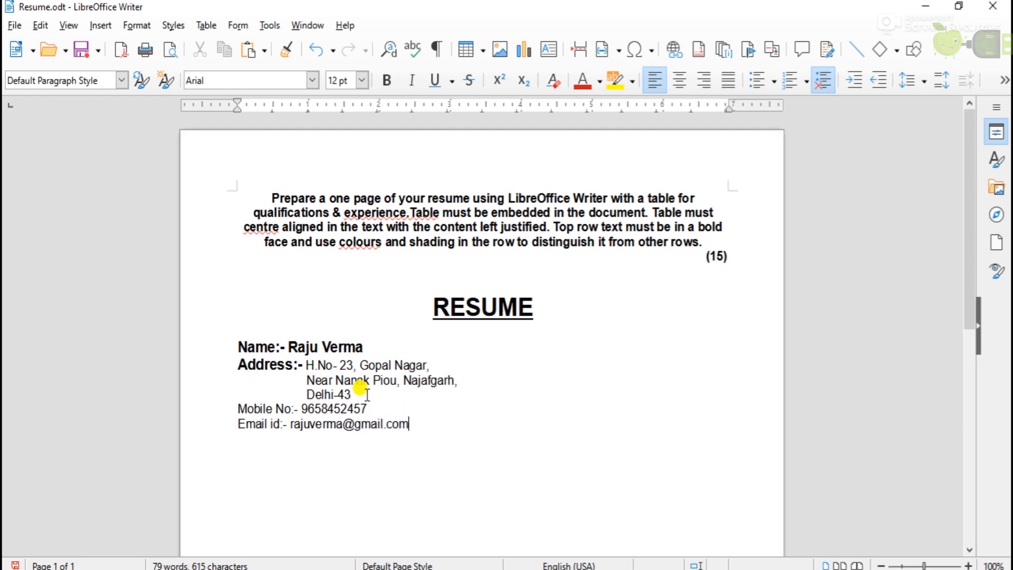
Add mobile and email lines with bold labels, linking the email, and type 'Career Objective'.
drag(291, 409, 238, 408)
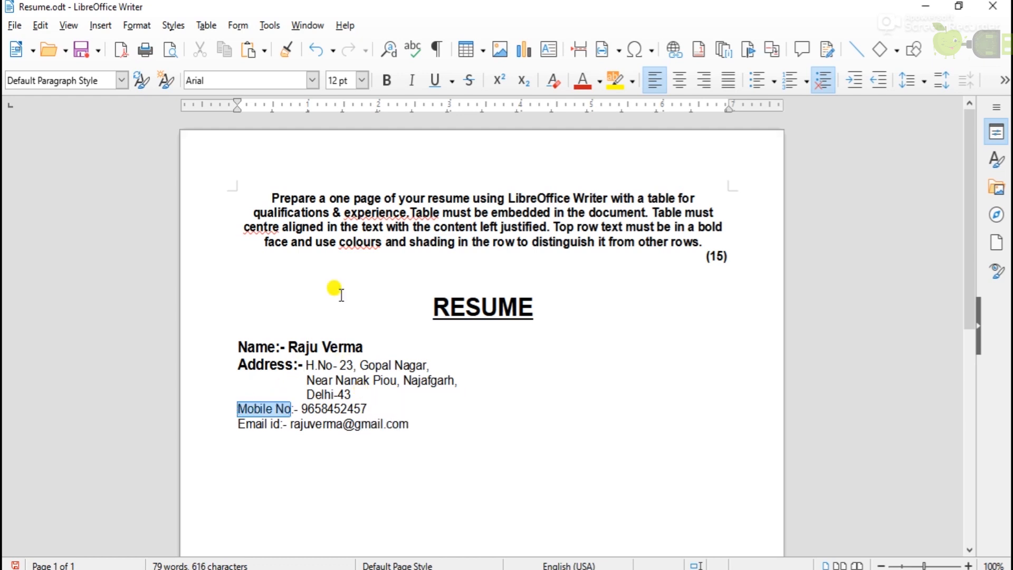
click(391, 83)
drag(280, 423, 237, 424)
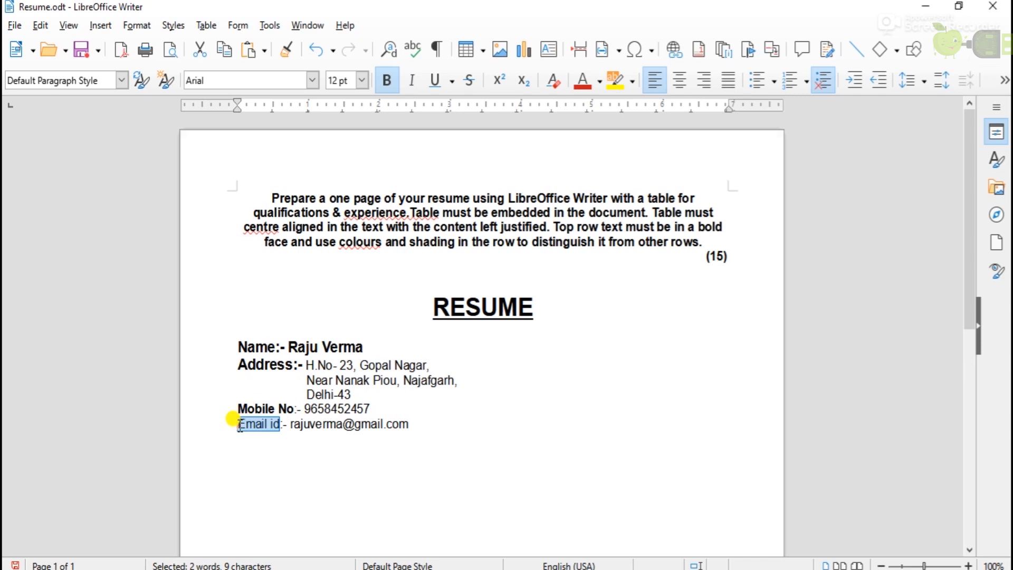
click(390, 81)
click(428, 421)
key(Return)
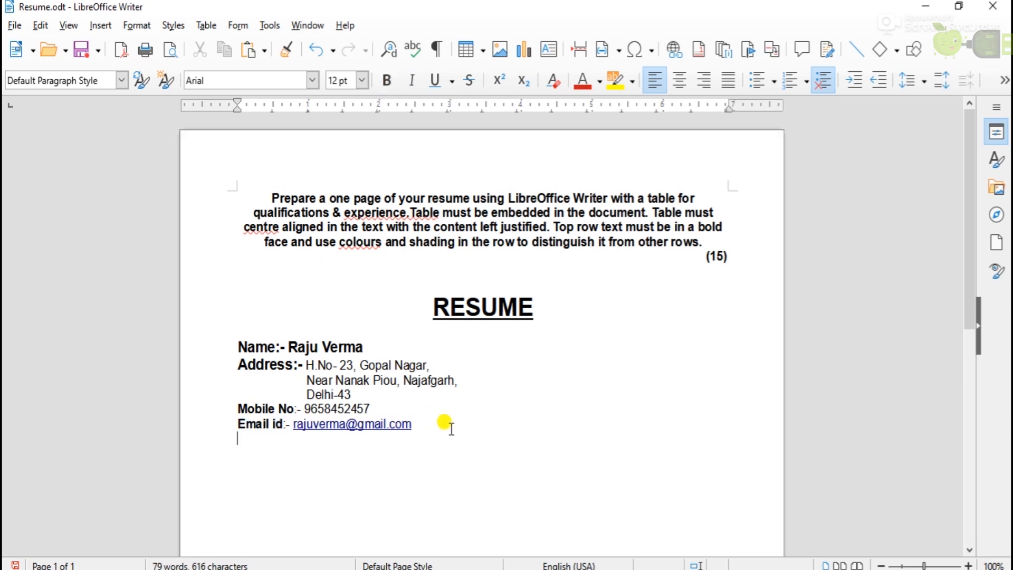
scroll(451, 428, down, 1)
text(Career Objective)
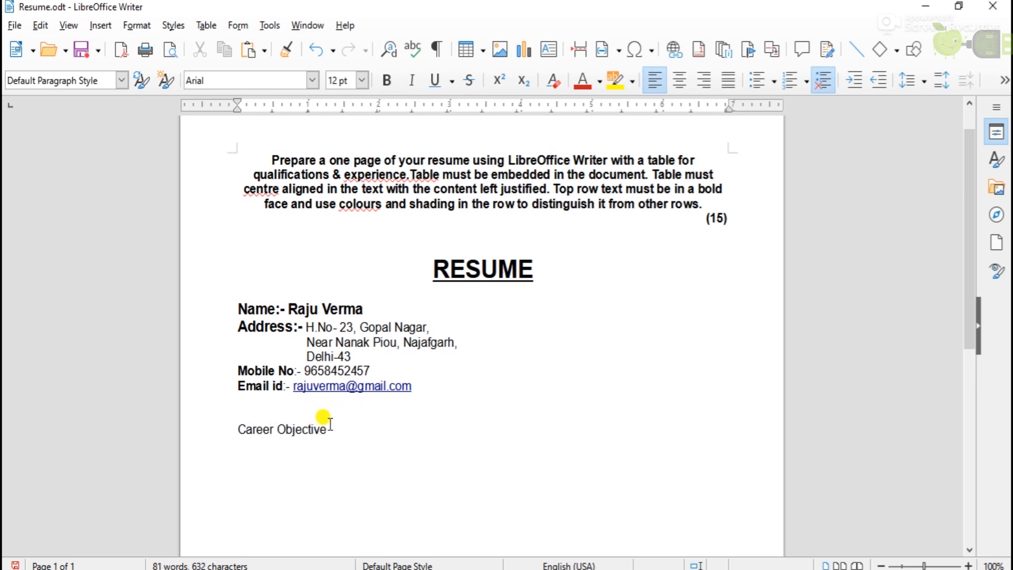
Make the Career Objective heading 14 pt, bold and underlined, with plain text after it.
drag(327, 429, 237, 429)
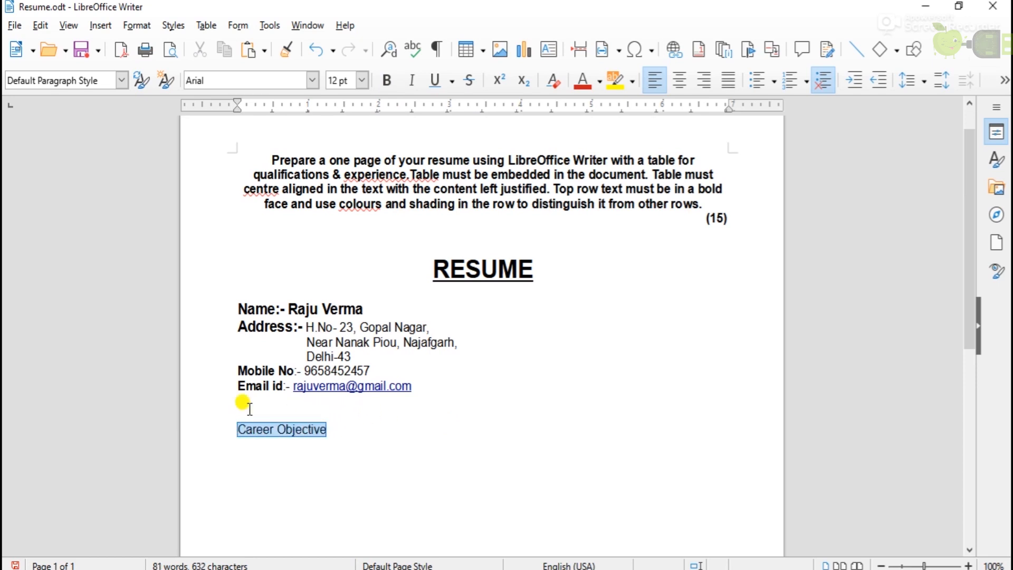
click(362, 80)
click(341, 164)
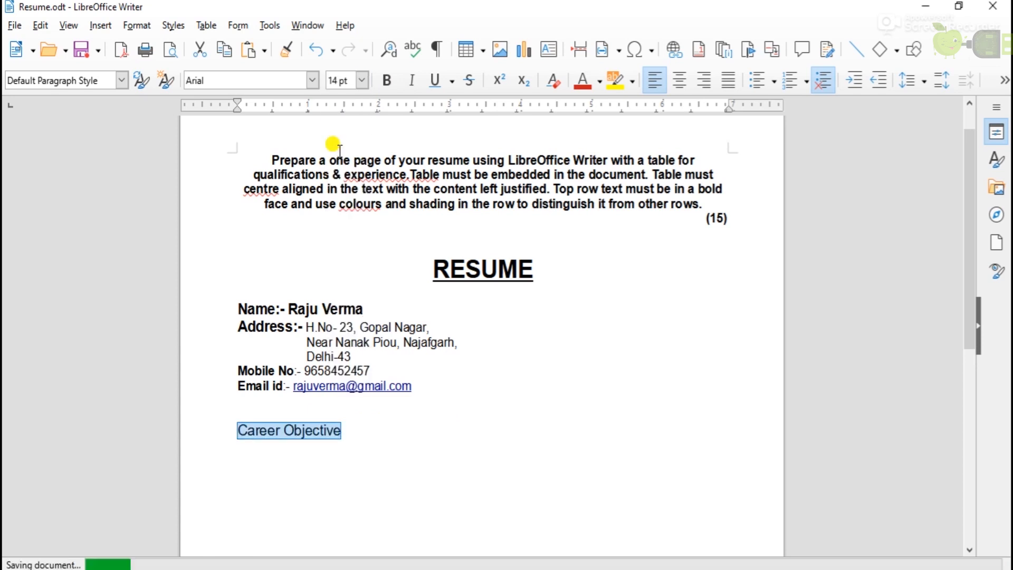
click(433, 82)
click(391, 82)
click(353, 428)
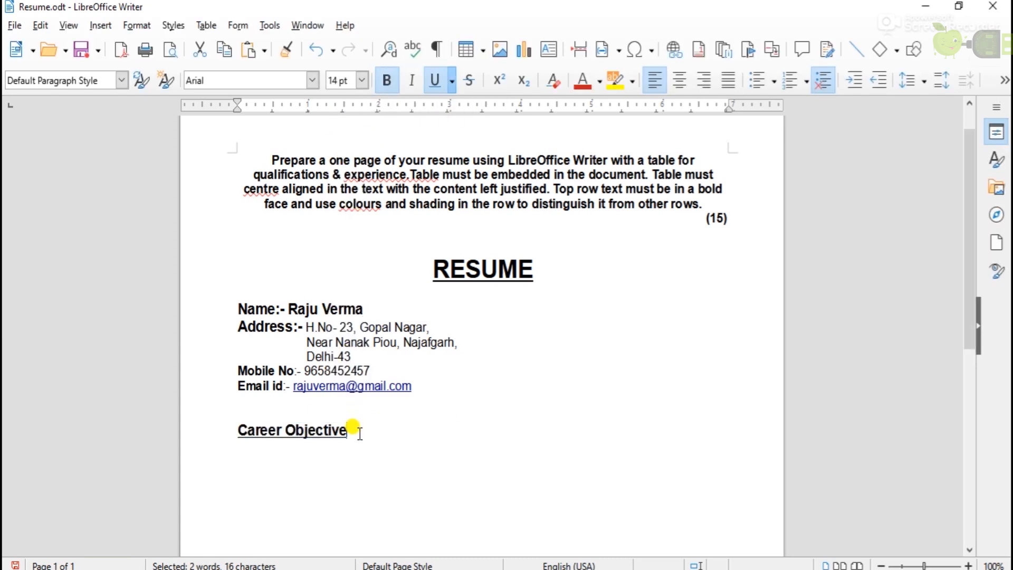
click(387, 81)
click(436, 80)
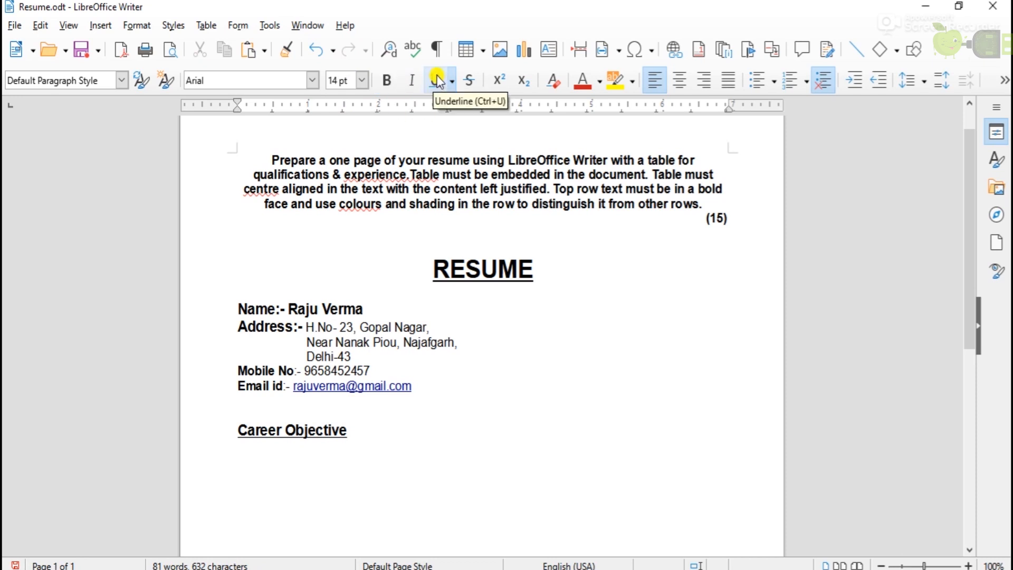
Paste the career objective sentence under the heading, save Resume.odt, and start a new line.
click(237, 446)
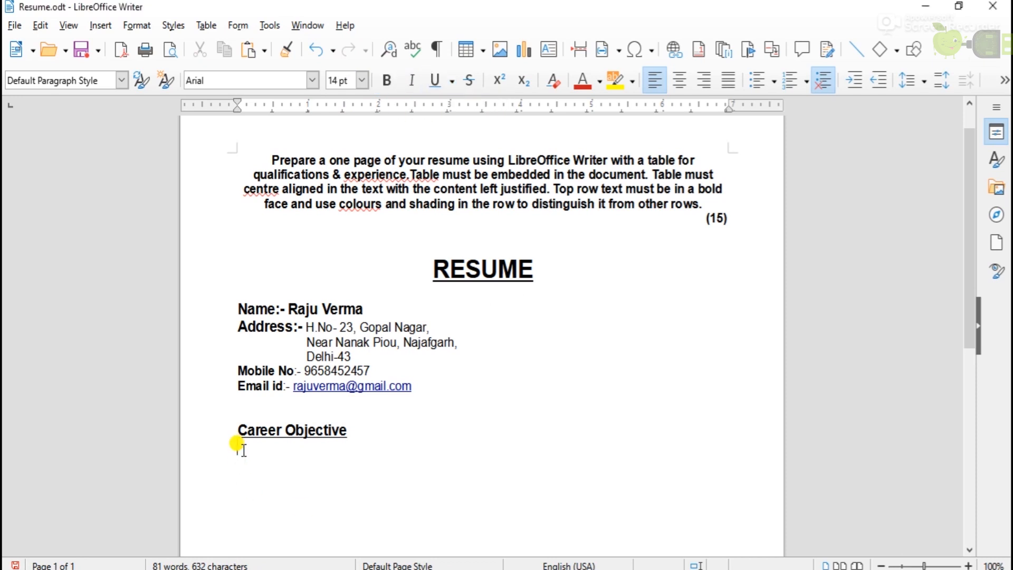
text(To work in an environment which besides offering me challenging job, would provide me the opportunity to grow in the competitive market.)
key(ctrl+s)
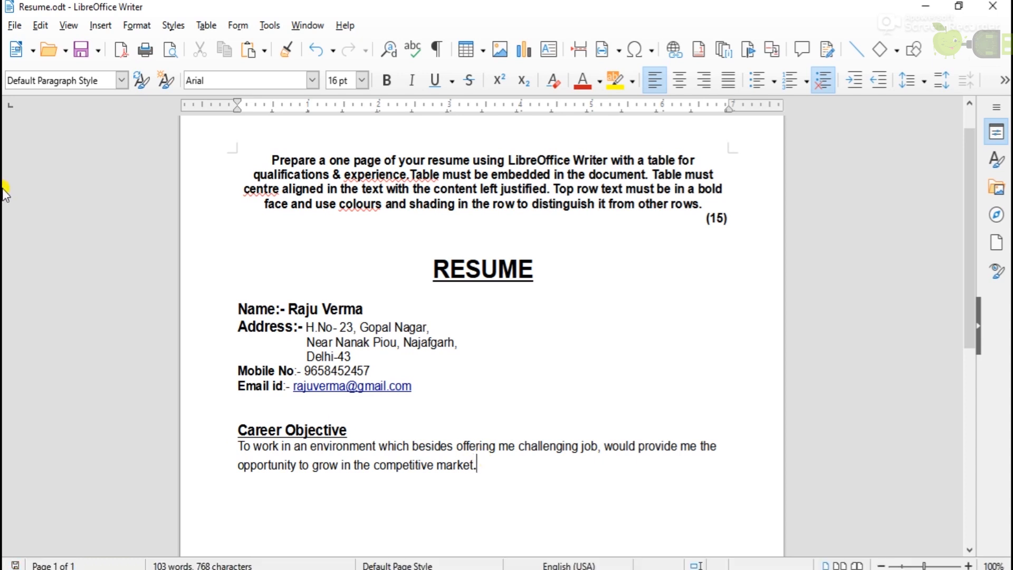
click(15, 25)
click(51, 227)
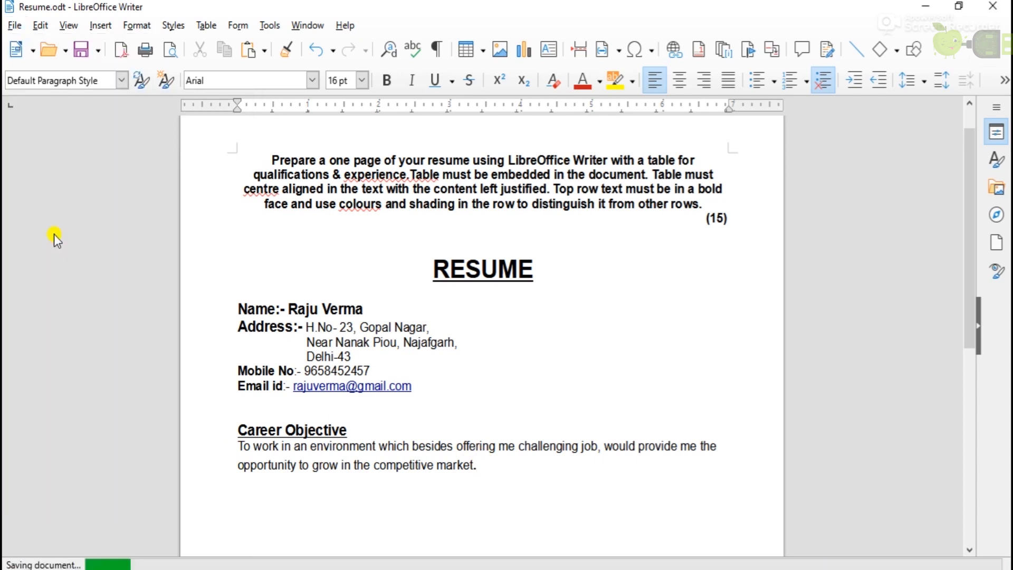
key(Return)
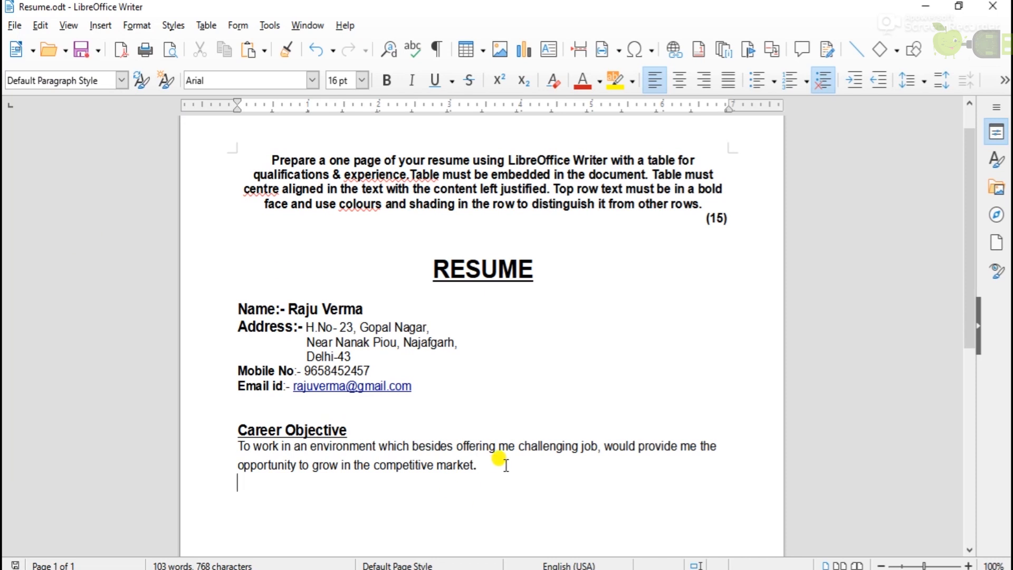
Type the 'Academic Qualification' heading, correcting it to a capital Q.
text(Academic qualificat)
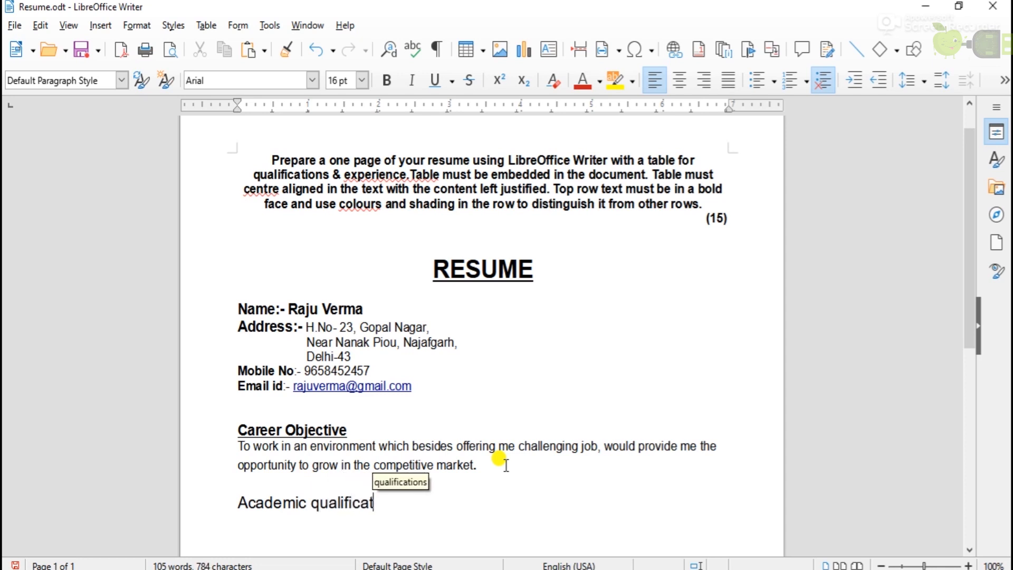
text(ion)
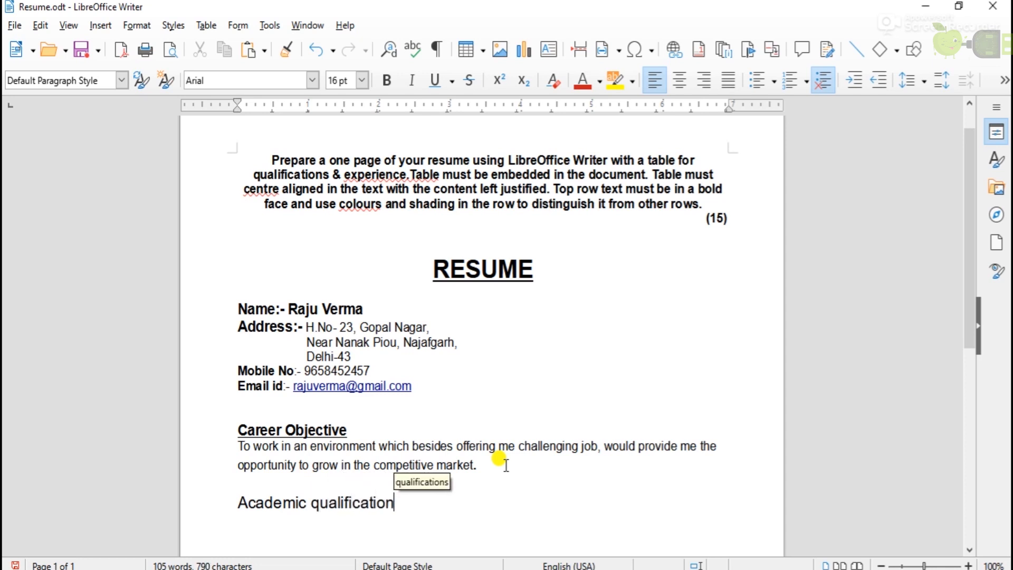
click(320, 509)
key(BackSpace)
text(Q)
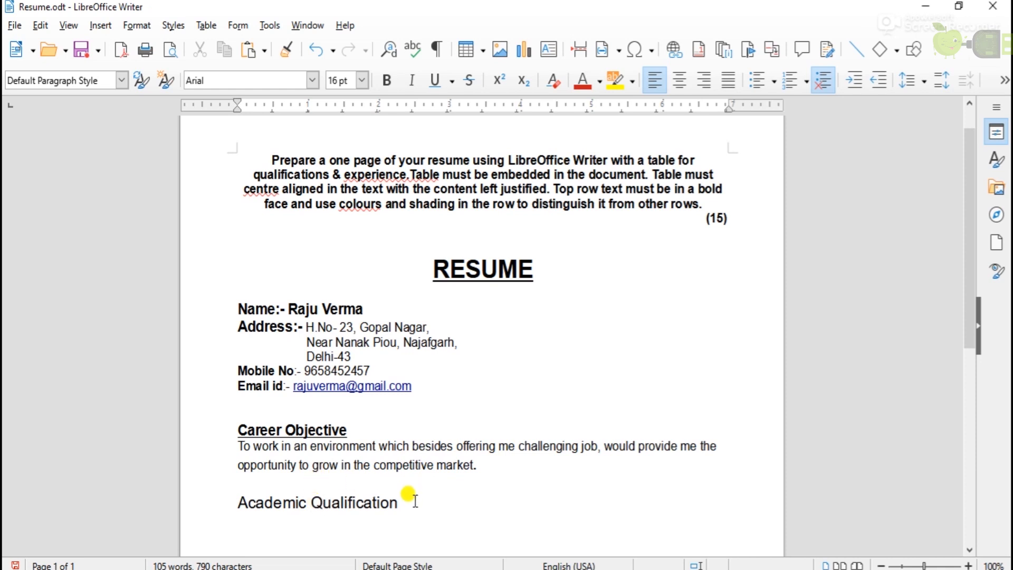
Make the heading bold and underlined, and insert a 4x4 table below it.
drag(406, 504, 227, 509)
click(387, 80)
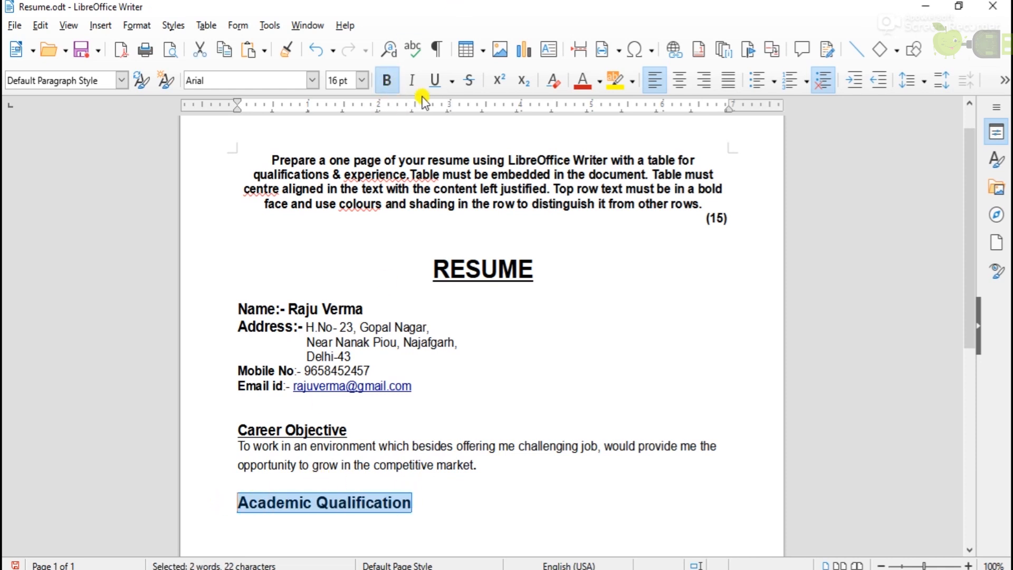
click(436, 81)
click(428, 500)
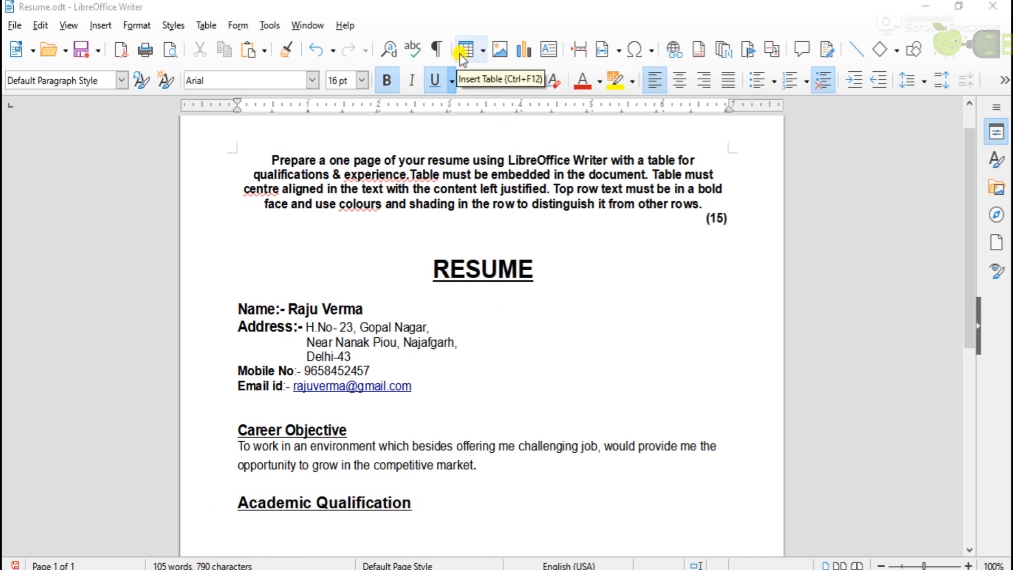
click(478, 51)
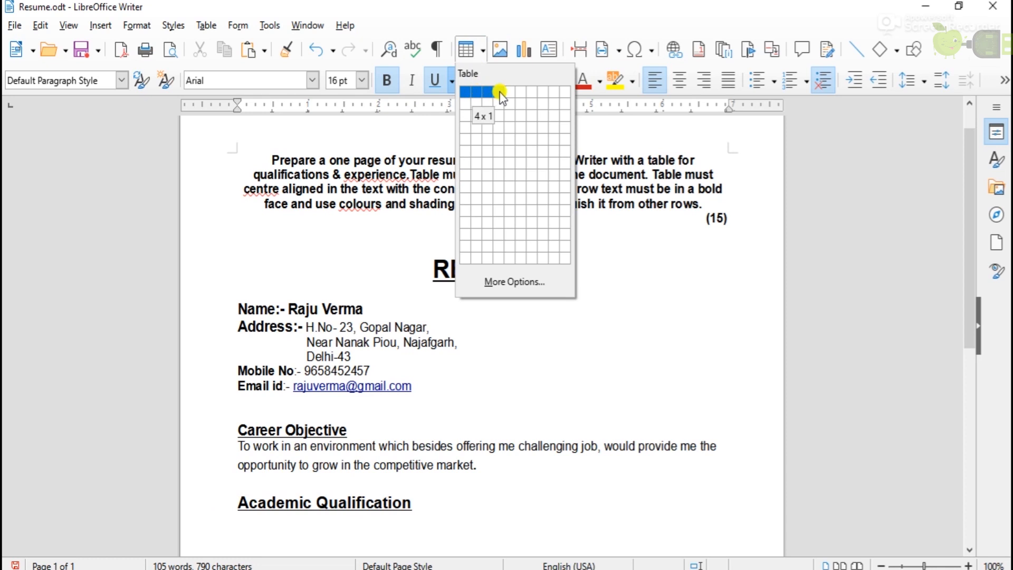
click(499, 121)
Fill the table's header row and the X row: BSE, 77, 2005.
scroll(774, 373, down, 5)
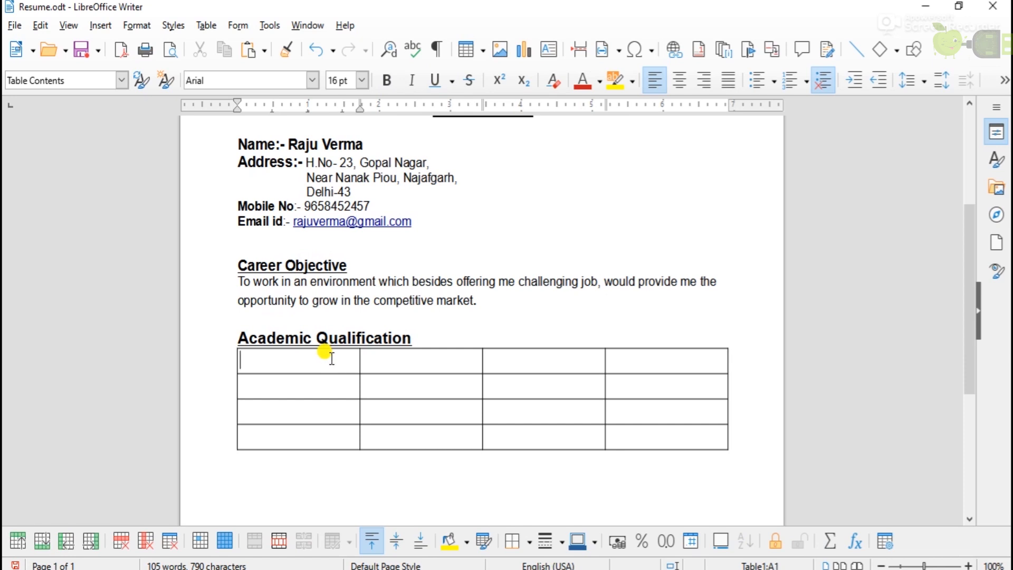
text(Degree	Board/University	Percentage	Year of Passing)
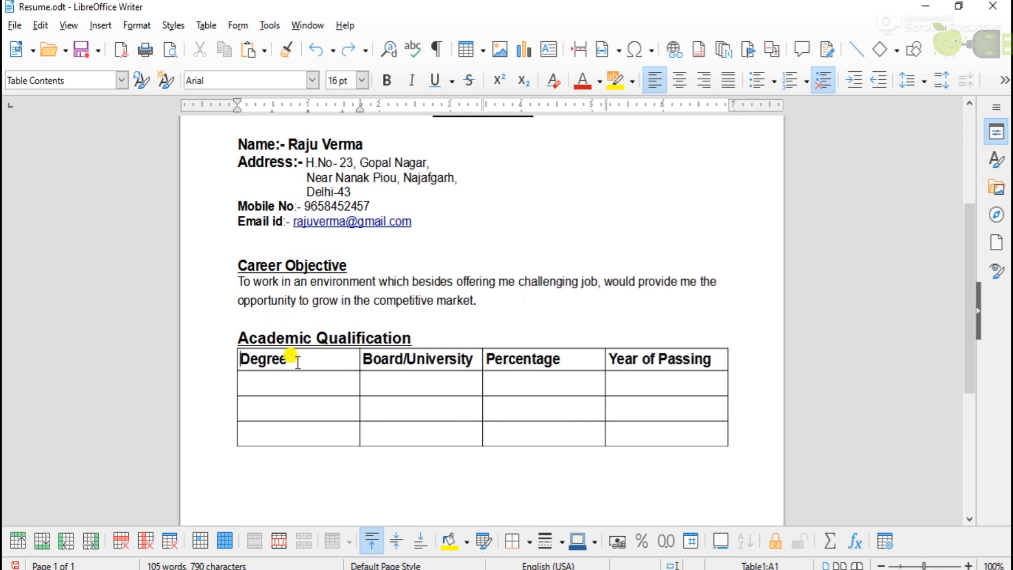
click(719, 362)
scroll(713, 356, down, 1)
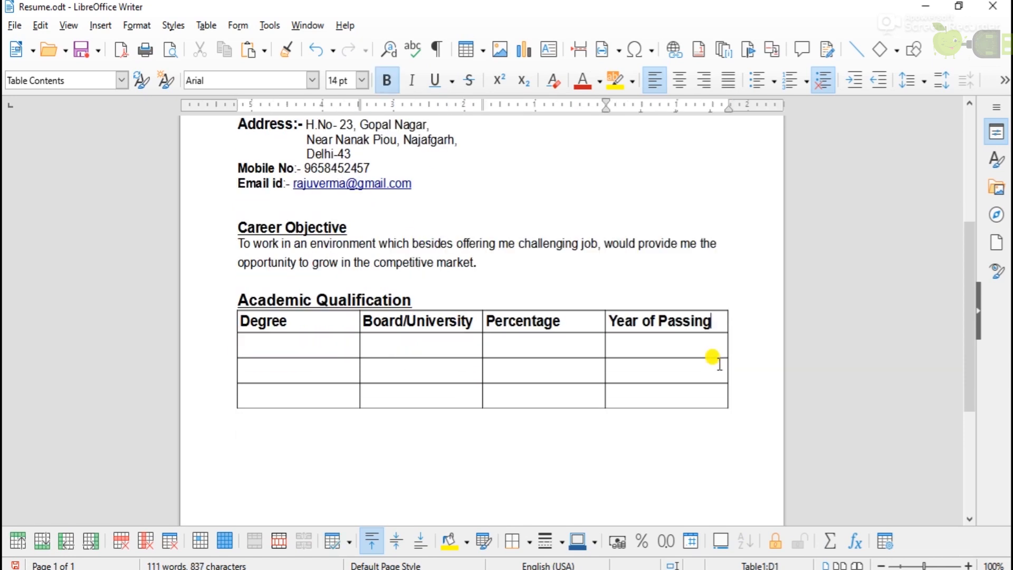
click(287, 353)
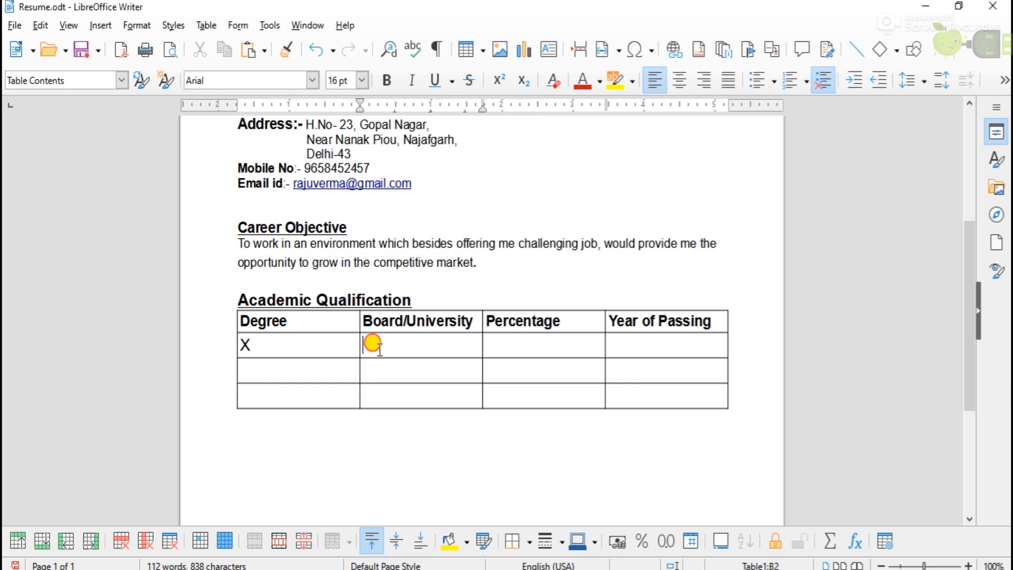
text(BSE)
key(Tab)
text(77)
key(Tab)
text(2005)
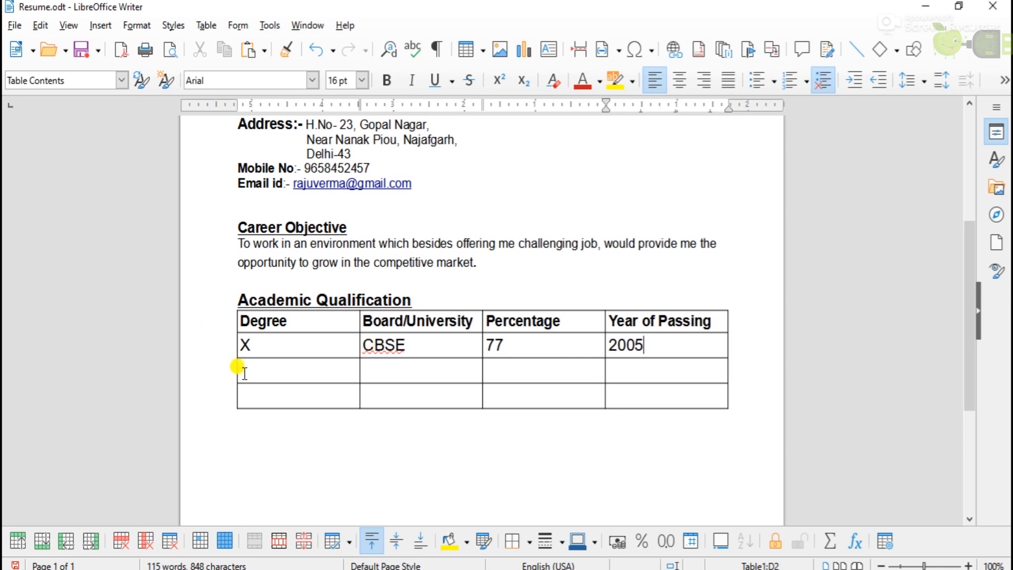
Add the XII and BBM rows, insert an extra row, and fill in MBA.
click(240, 374)
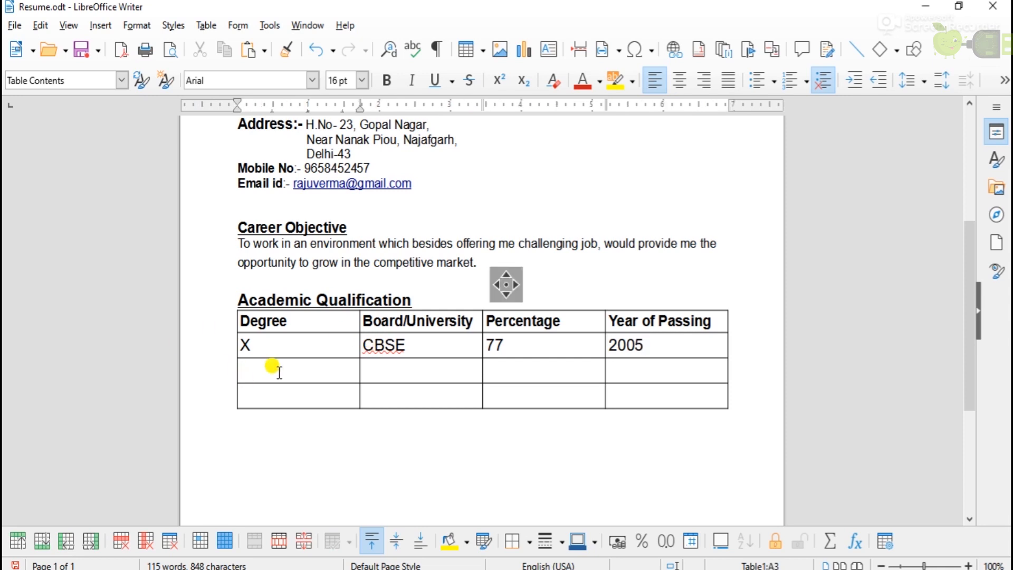
text(XII	CBSE	67	2007 BBM	Delhi University	66	2010)
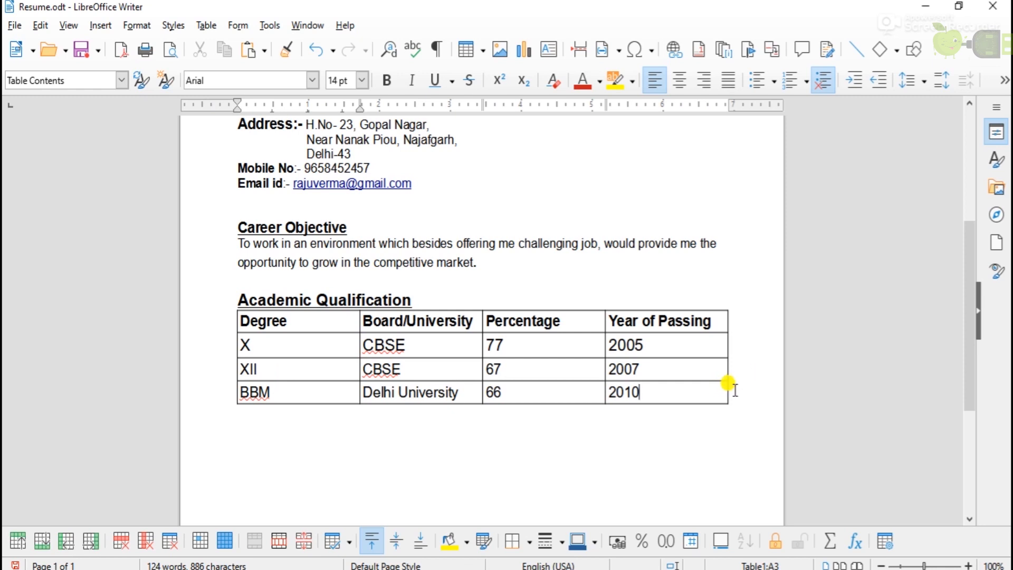
click(40, 540)
click(269, 414)
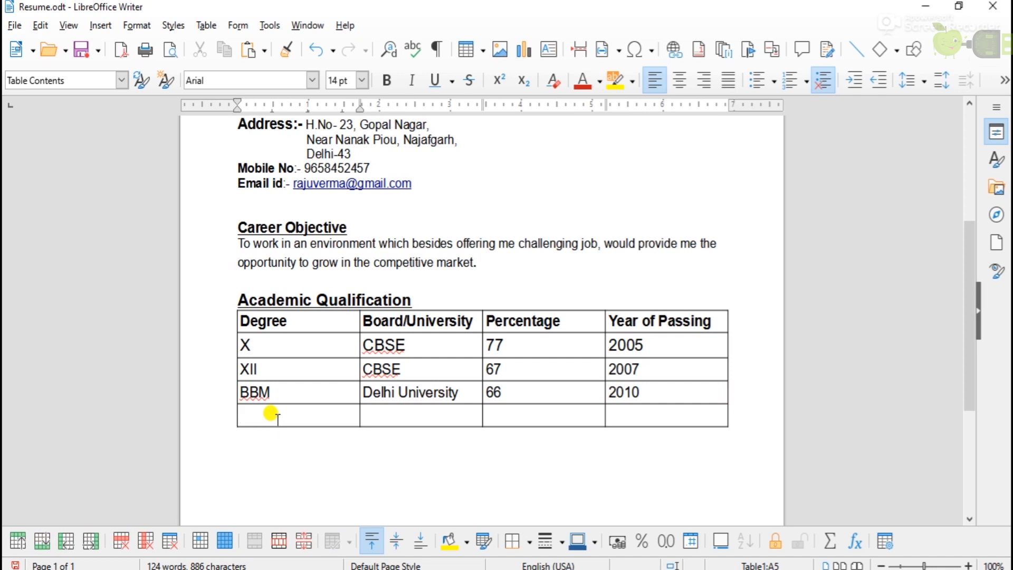
text(MBA	Delhi University	83	2014)
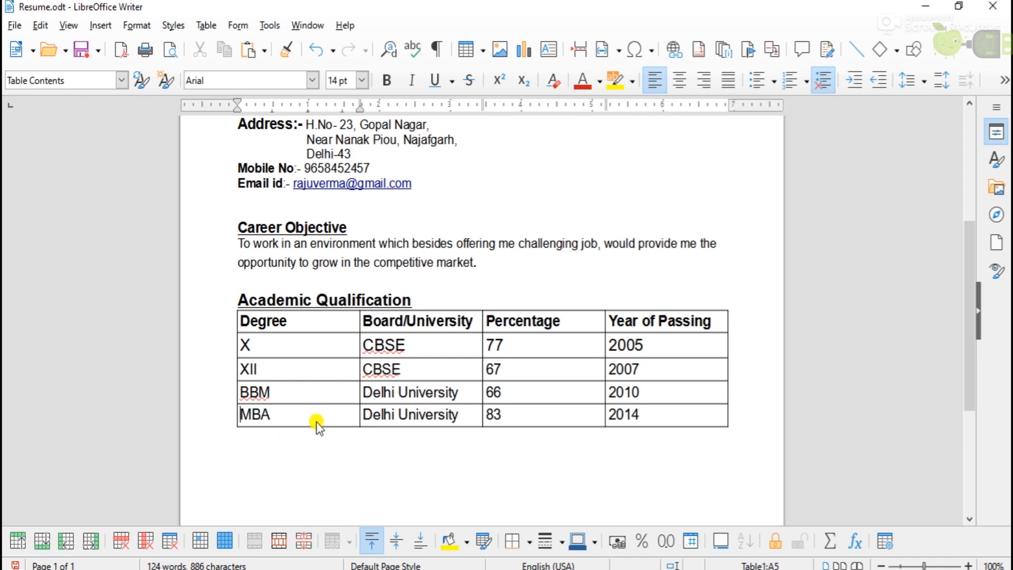
Give the table's header row a light rose background, replacing a first dark magenta choice.
scroll(726, 411, down, 1)
drag(264, 283, 687, 276)
click(467, 542)
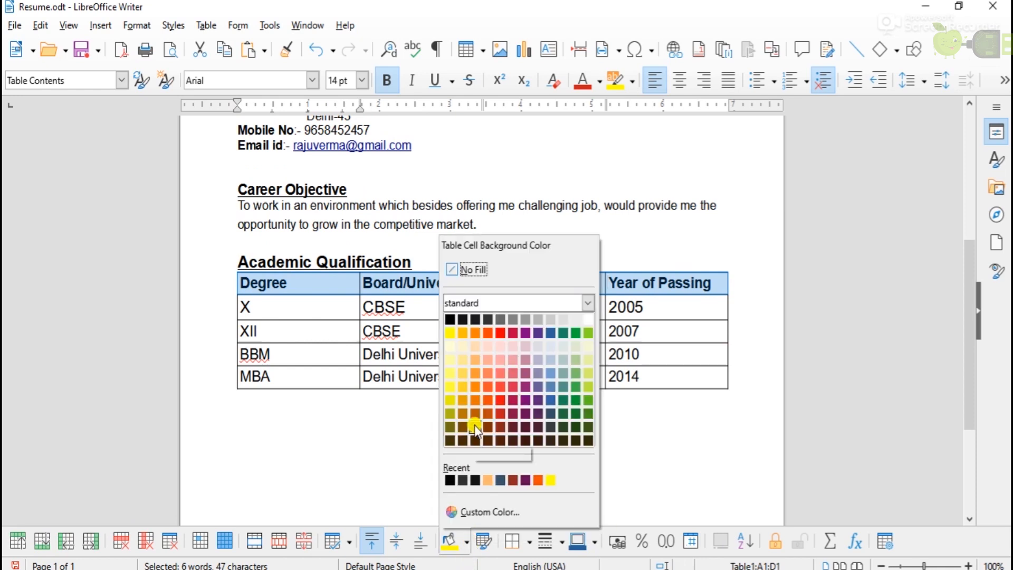
click(515, 401)
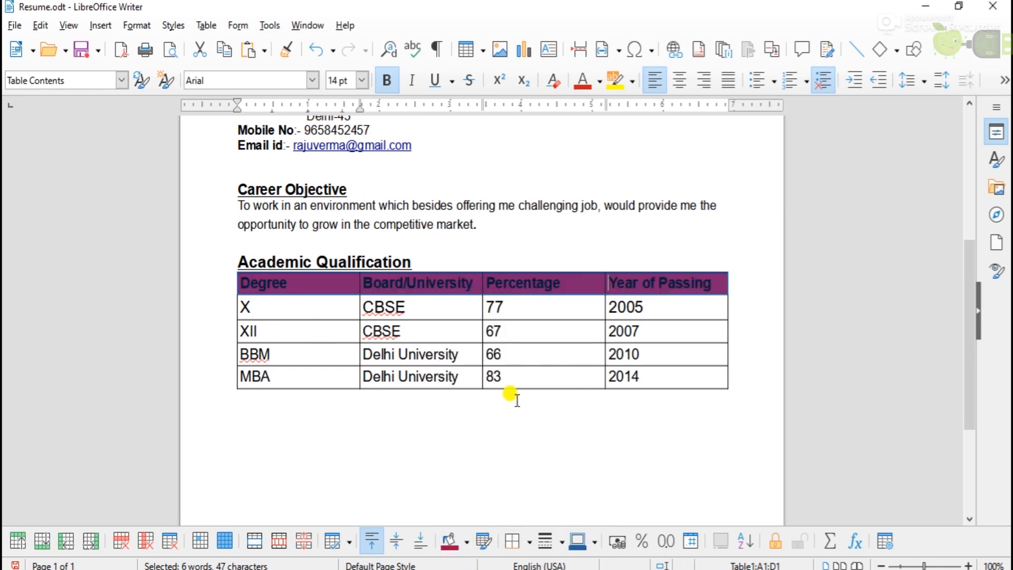
click(467, 543)
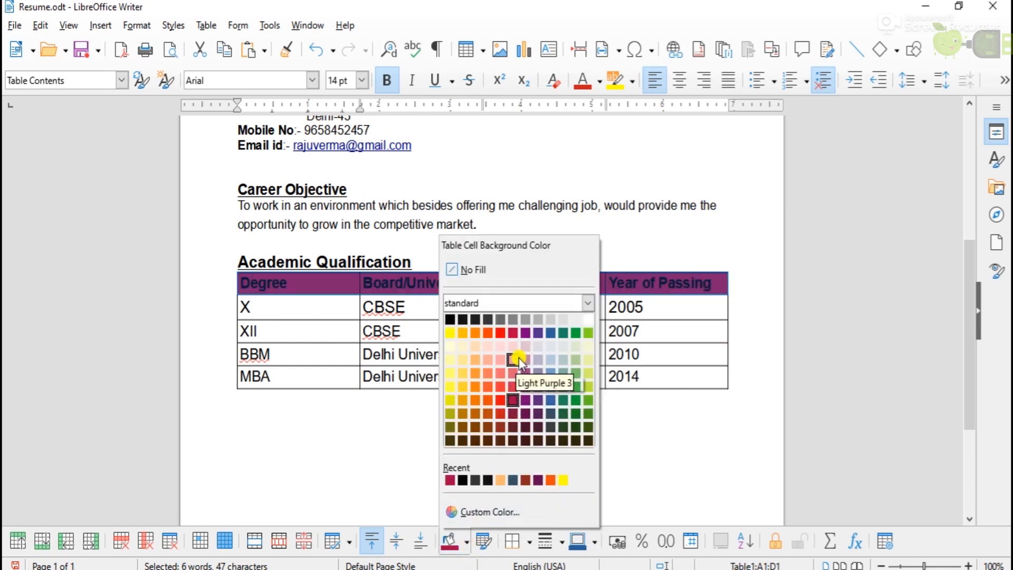
click(490, 359)
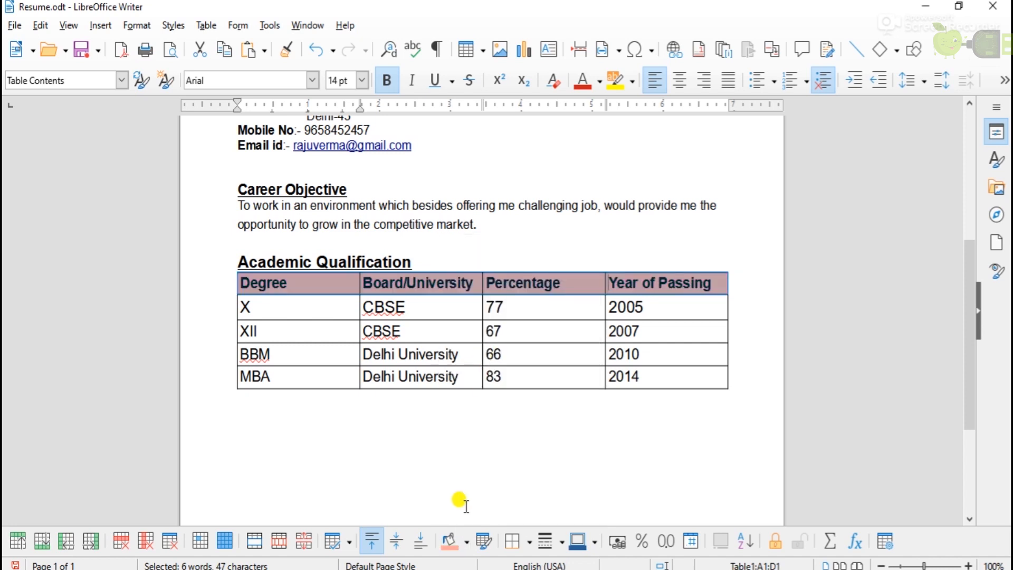
click(535, 452)
scroll(446, 417, down, 1)
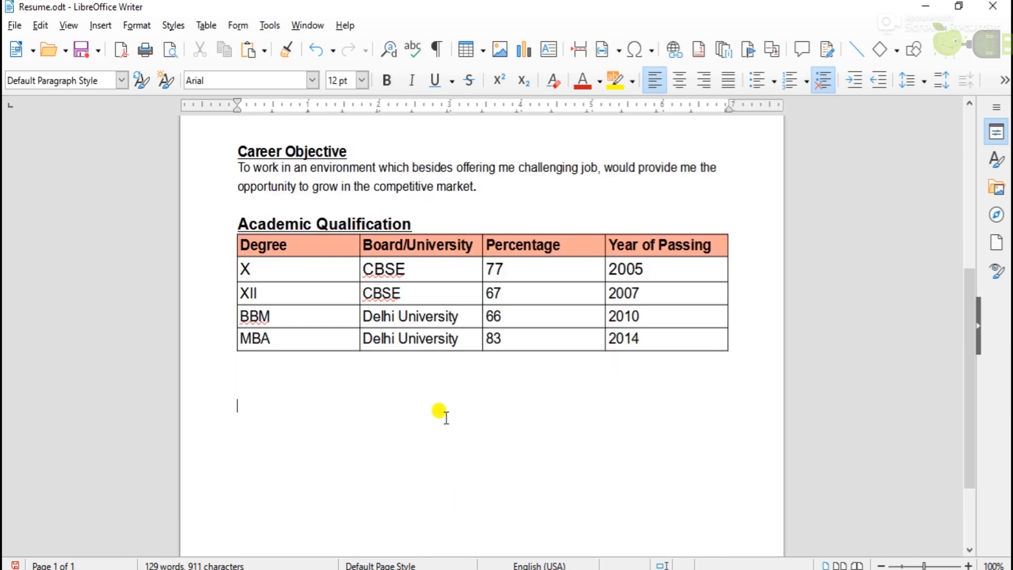
Type an 'Experience' heading below the table and make it bold, underlined and 16 pt.
text(Experi)
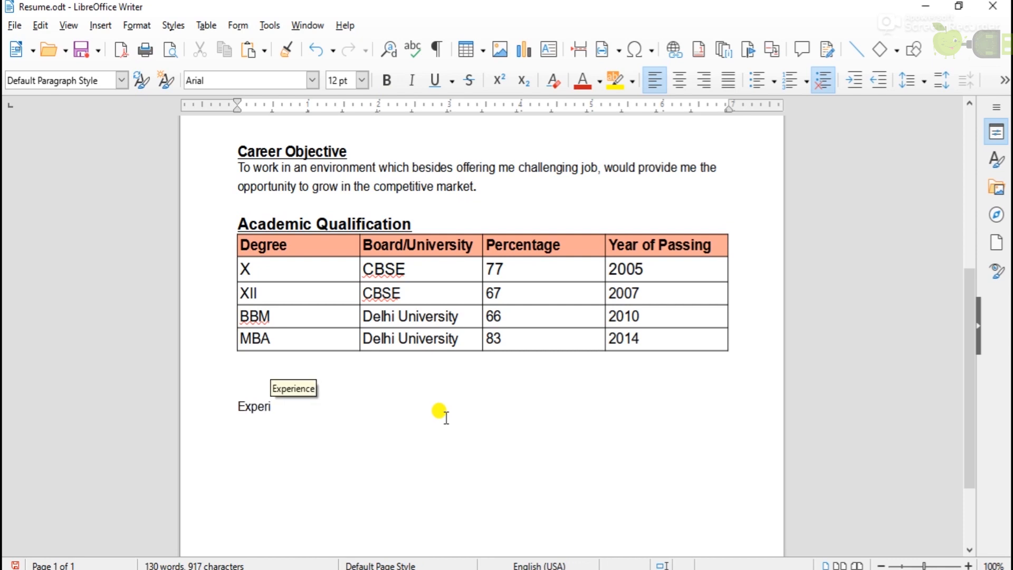
text(ence)
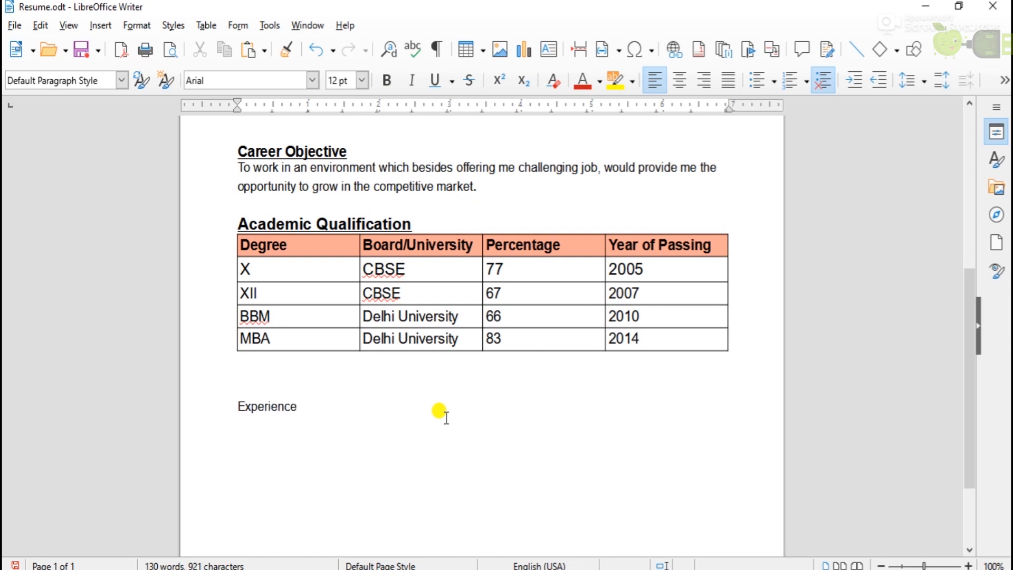
drag(298, 407, 227, 407)
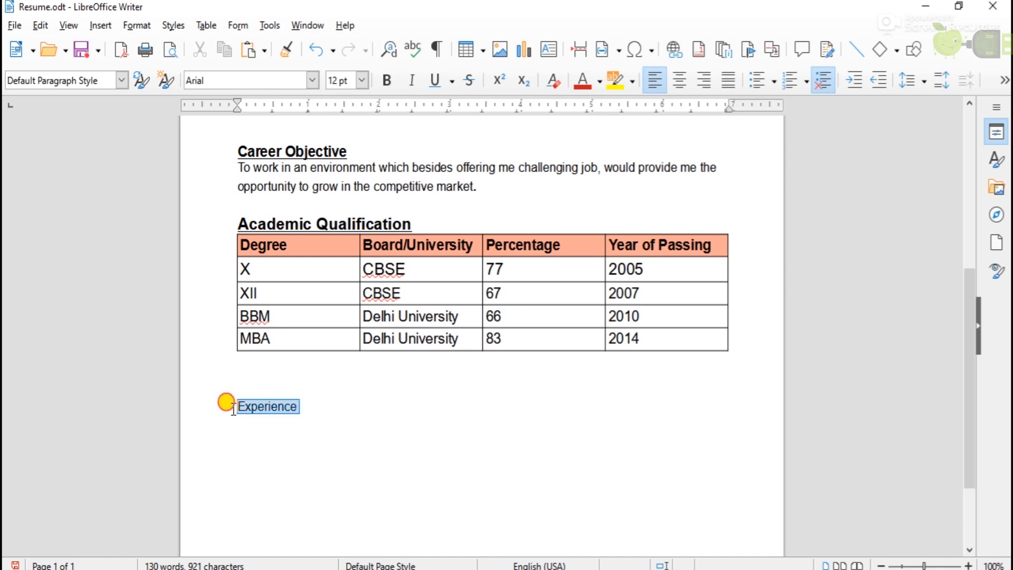
click(389, 84)
click(387, 80)
click(435, 80)
click(362, 80)
click(334, 171)
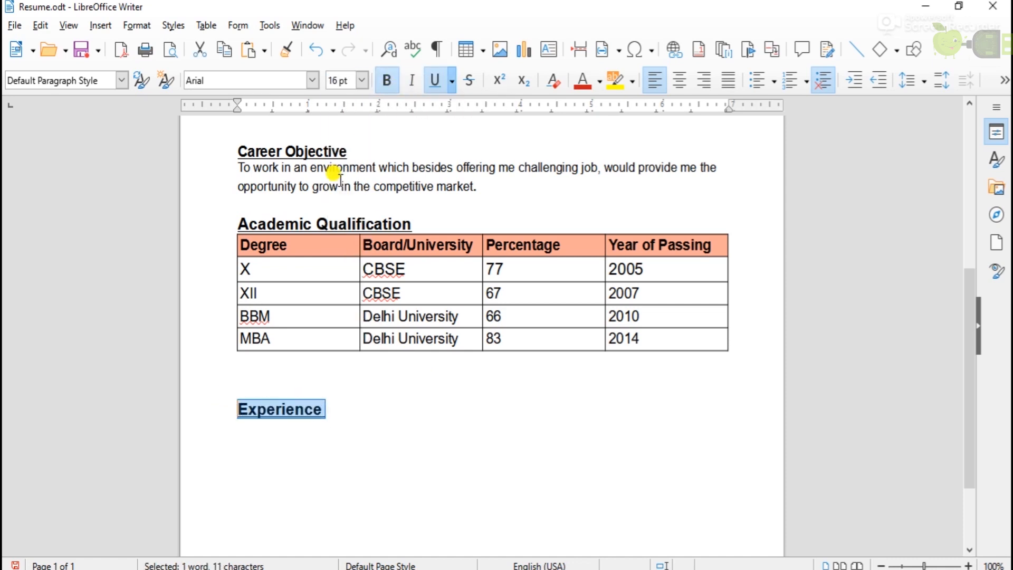
click(328, 410)
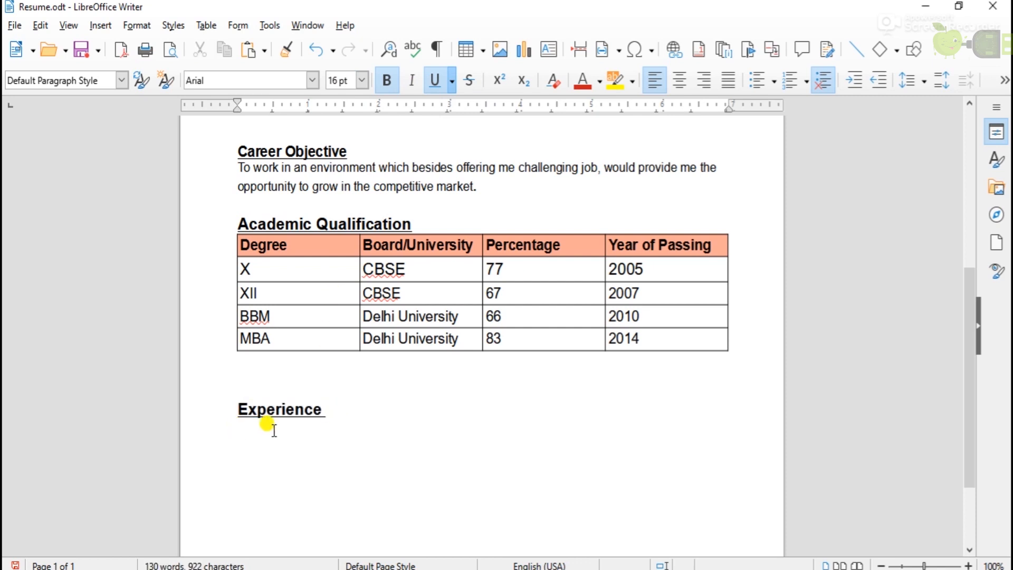
click(470, 50)
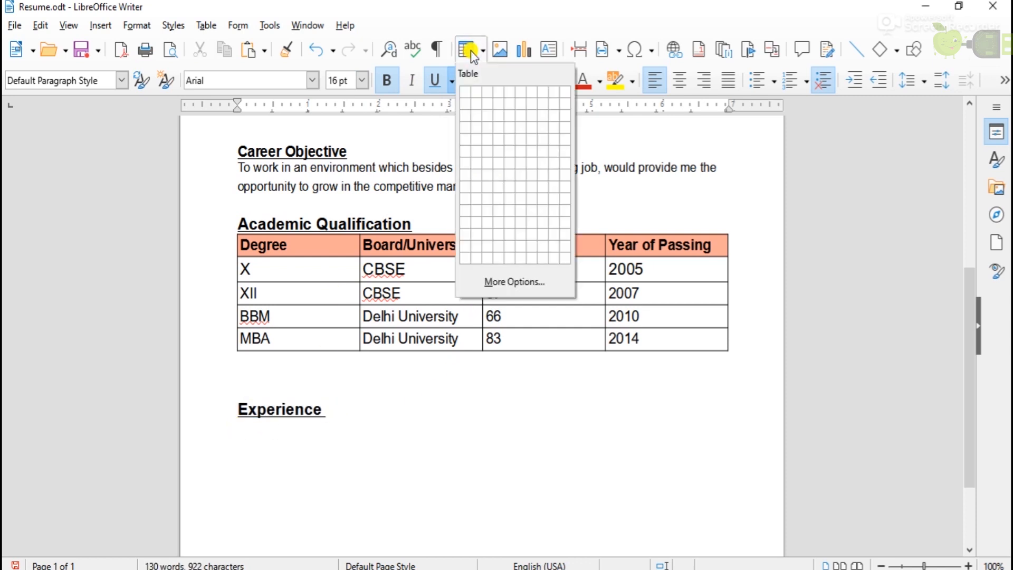
Insert a 3x3 table with headers 'Name of the company', 'Position' and 'Duration'.
click(488, 115)
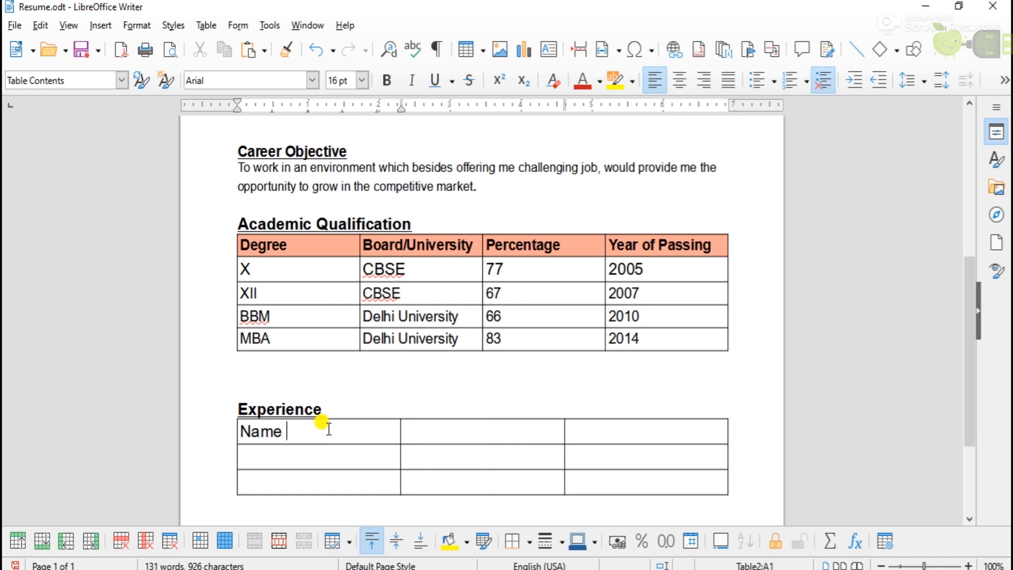
text(Name of the company)
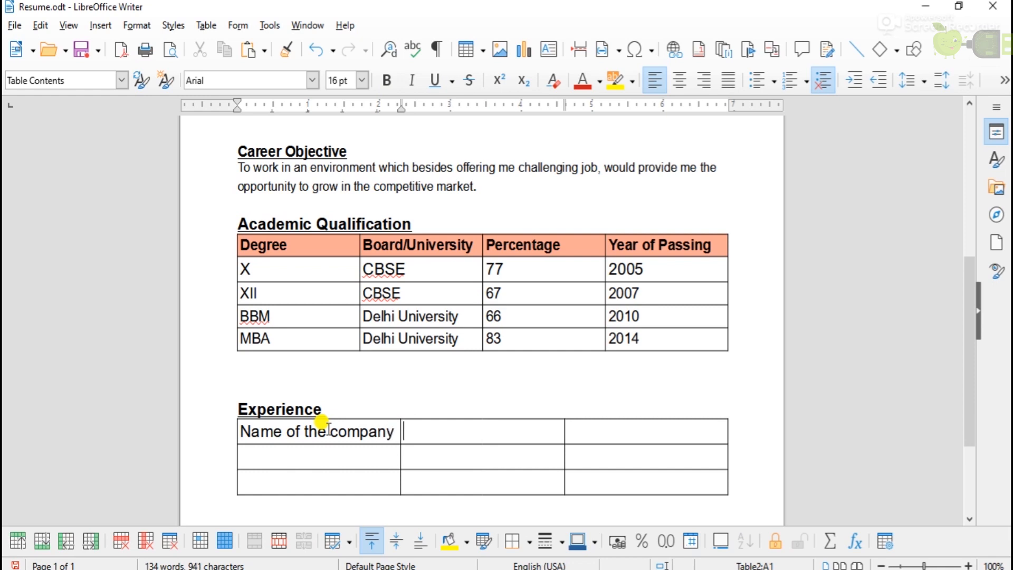
key(Tab)
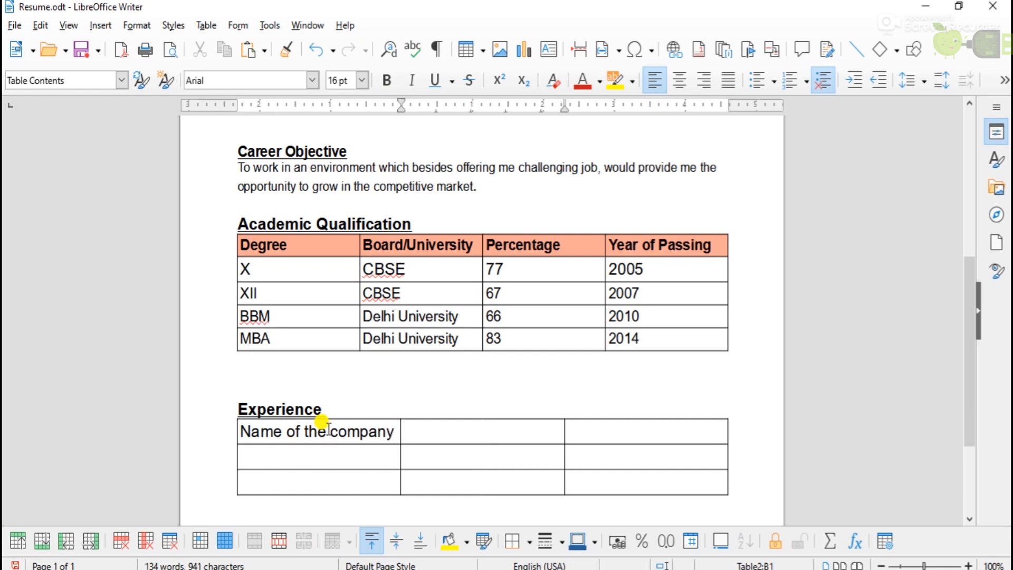
text(Position)
key(Tab)
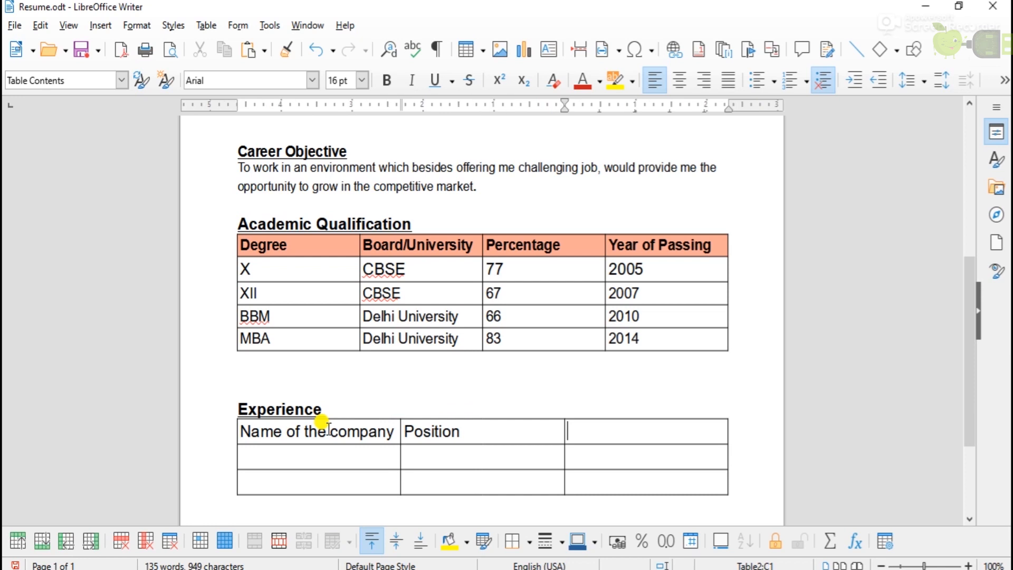
text(Duration)
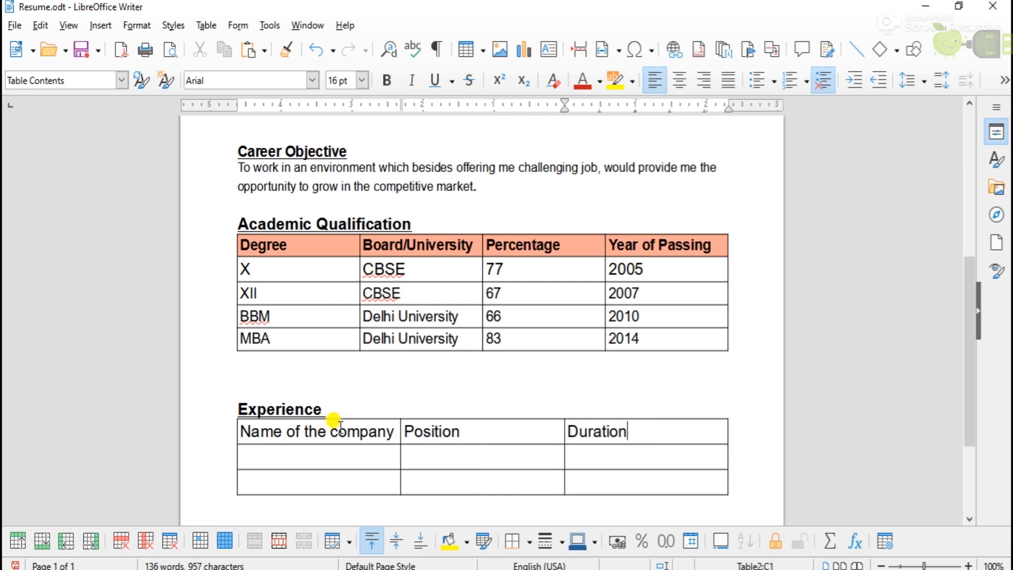
click(340, 429)
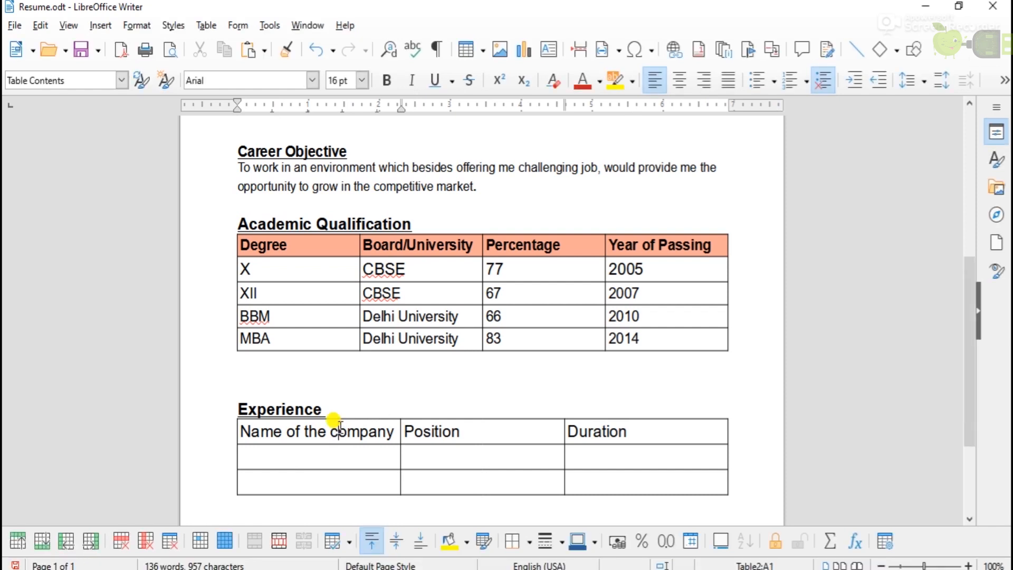
Fill in Shah Exports and Gulf Petroleum rows, add a row, and add Riaz Association.
click(281, 458)
text(Shah Exports	Trainee	Oct 2014 – May 2015 Gulf Petroleum	Accountant	July 2015 – Aug 2018)
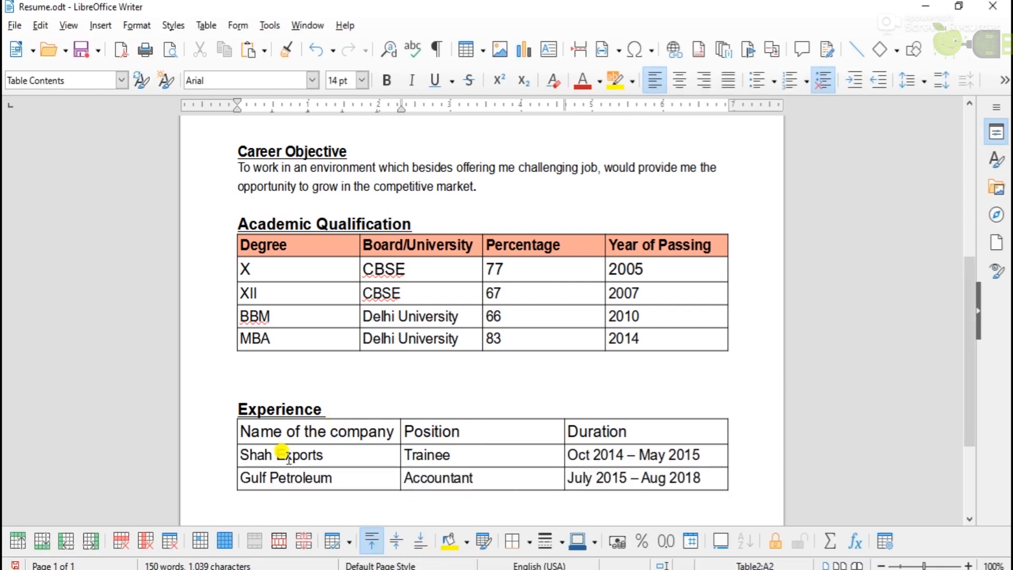
click(725, 476)
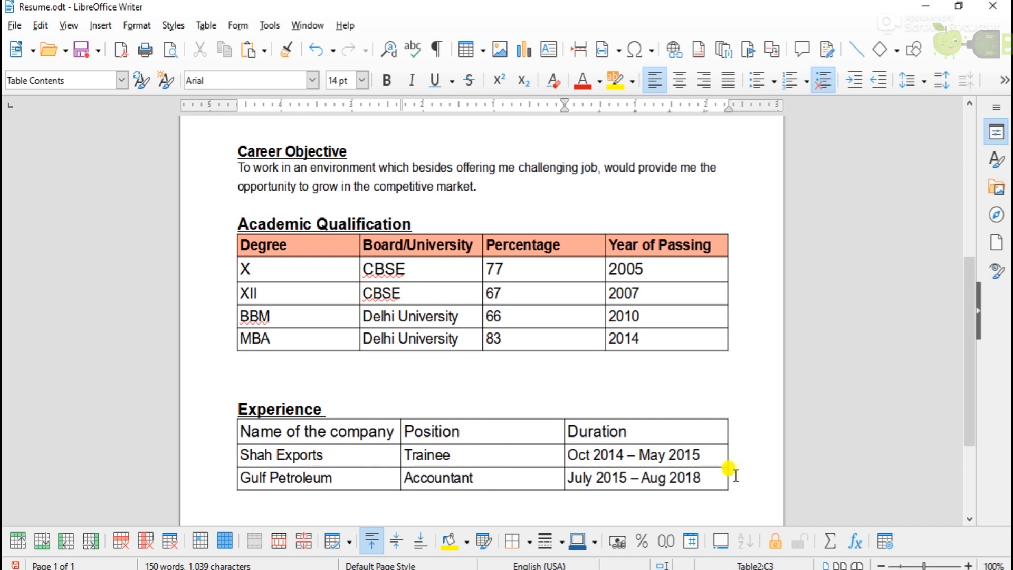
click(43, 540)
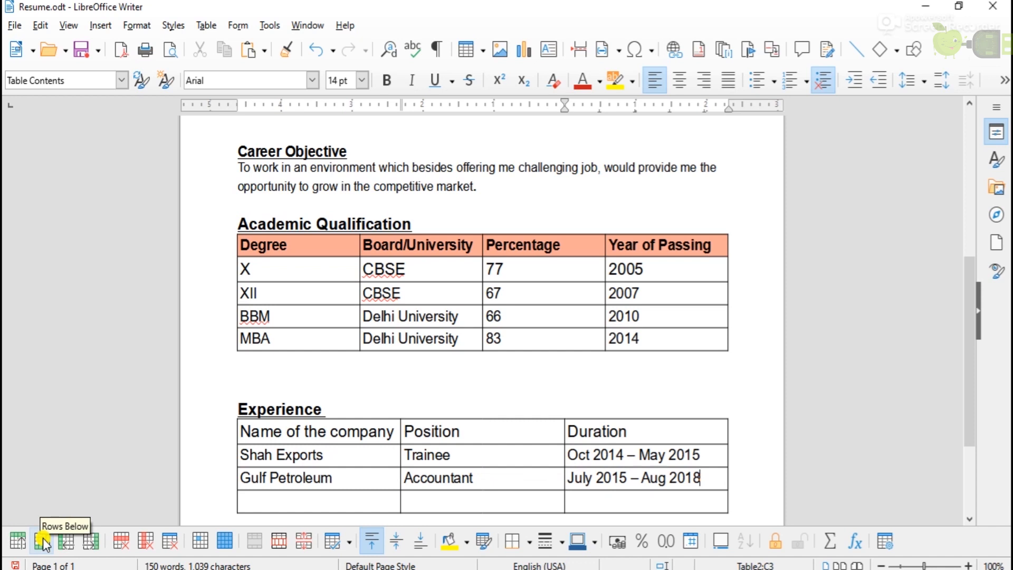
click(298, 497)
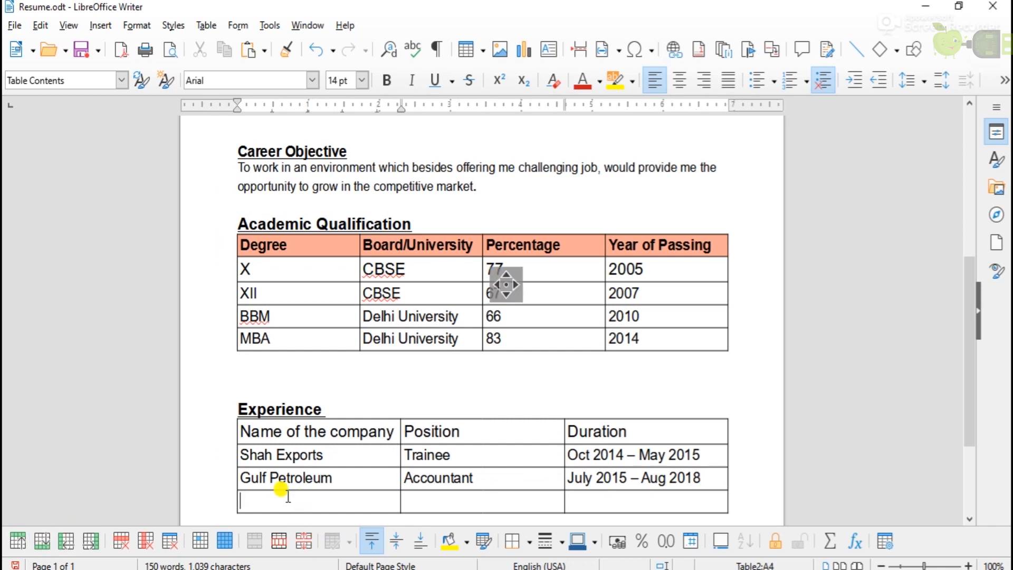
text(Riaz Association	Senior Accountant	Aug 2018 – Till Now)
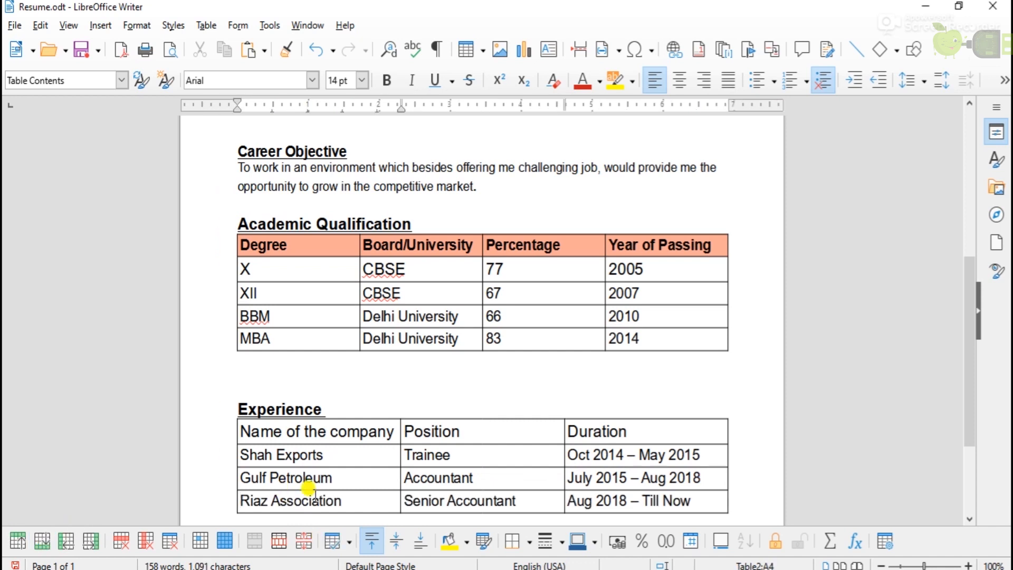
drag(959, 317, 972, 355)
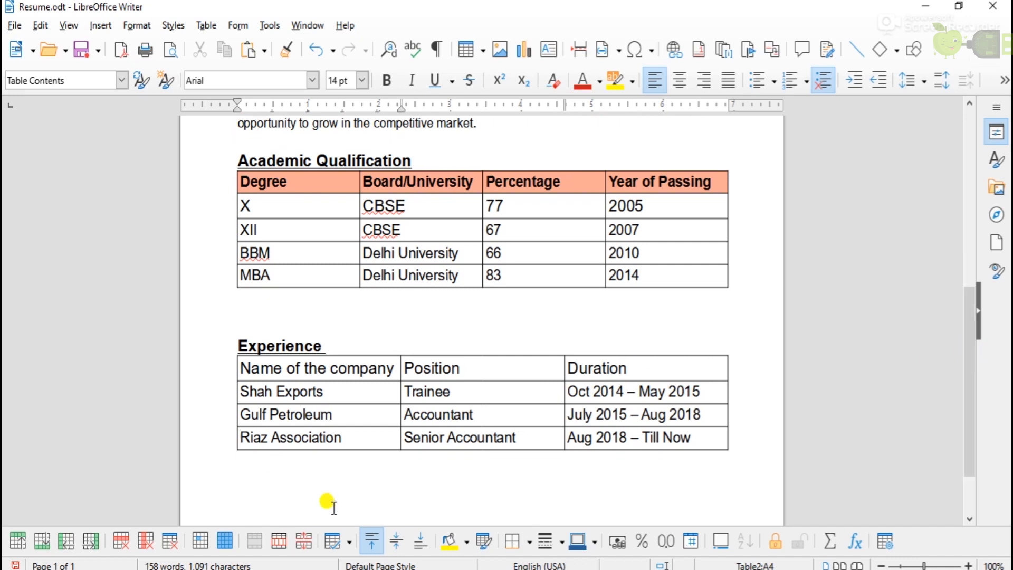
Bold the Experience table's header row, widen its first column and capitalise 'Company'.
drag(234, 359, 588, 355)
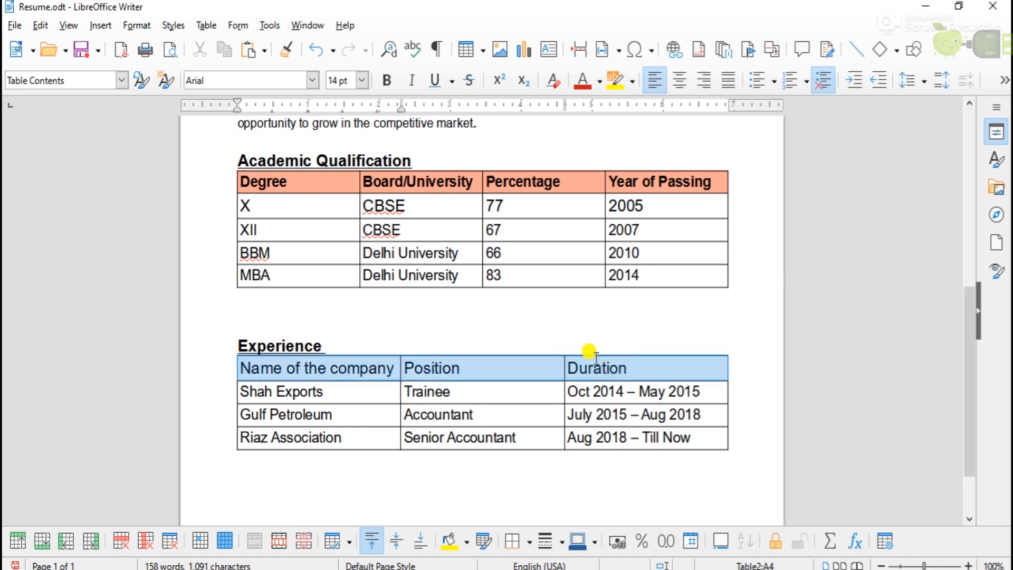
click(385, 81)
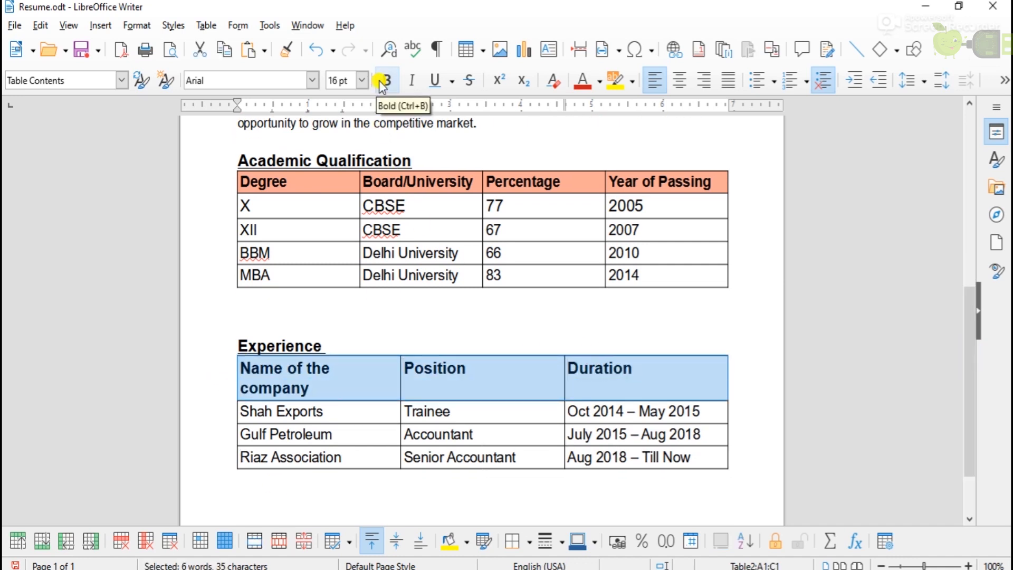
click(250, 382)
drag(400, 367, 419, 368)
click(337, 368)
key(Delete)
text(C)
Give the three header cells a light background colour.
drag(237, 364, 670, 360)
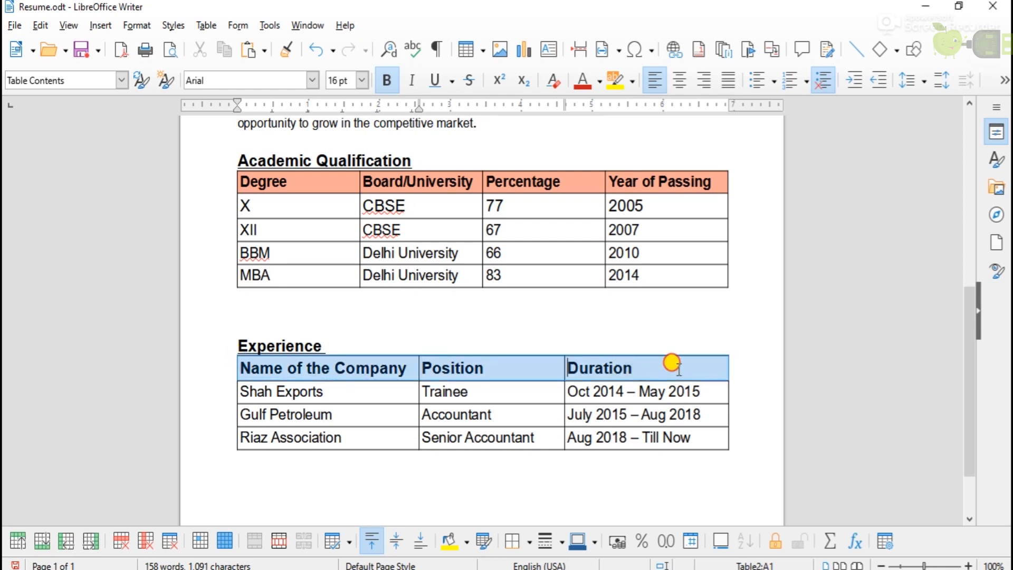
click(467, 542)
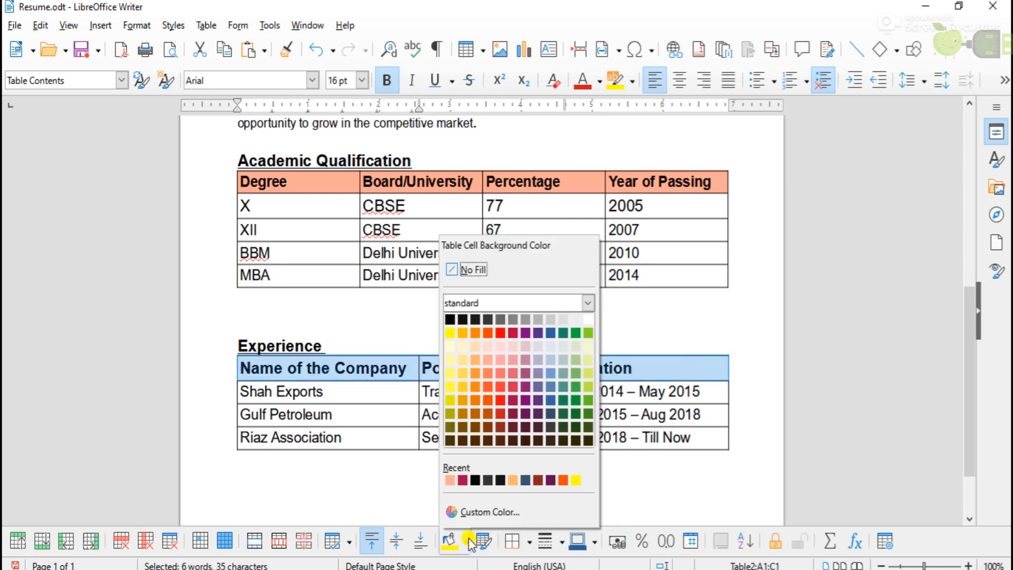
click(564, 360)
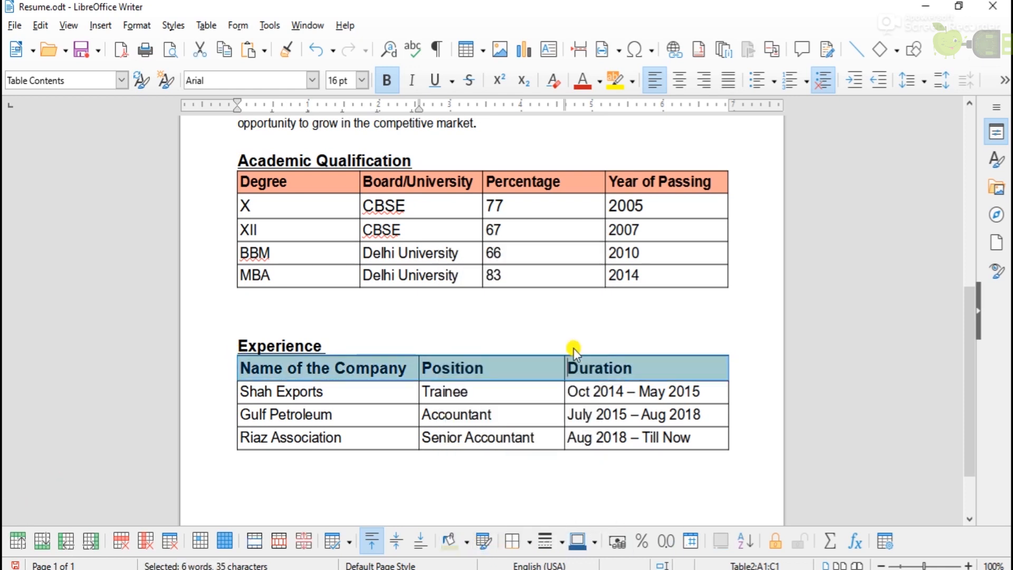
Type the heading 'Professional Summary' below the Experience table.
click(746, 435)
scroll(288, 416, down, 1)
text(Professional)
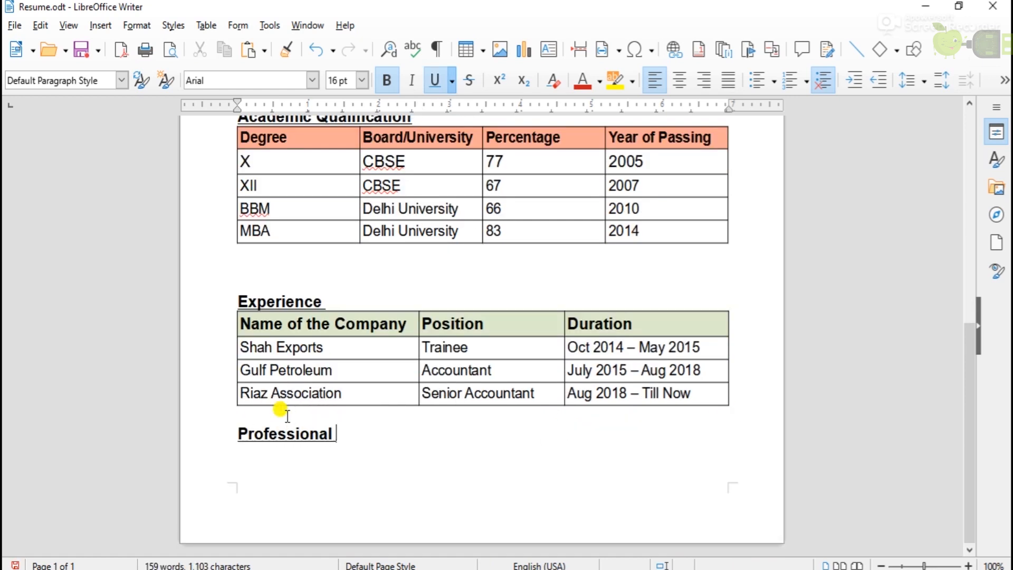
text( Summary)
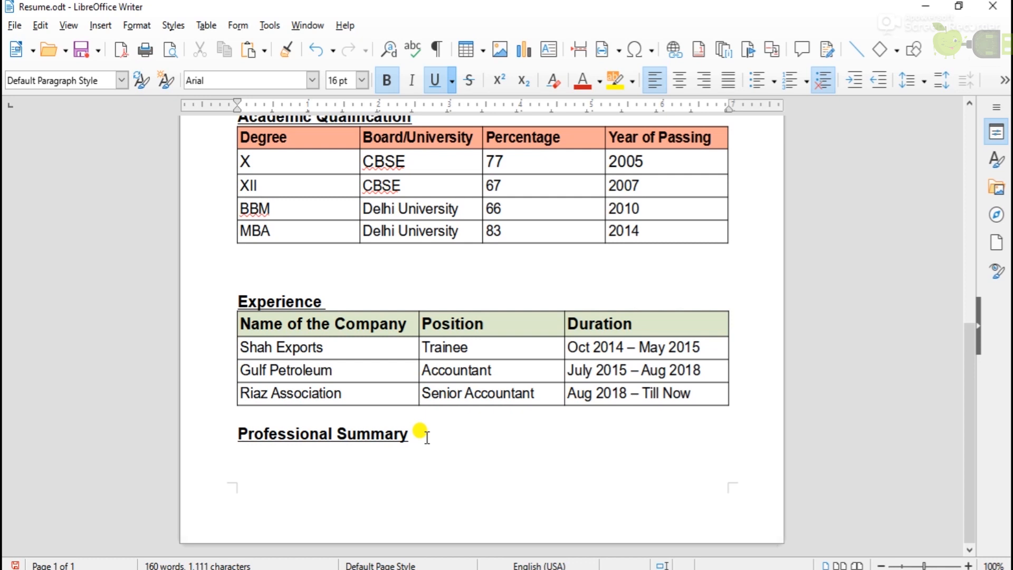
Restore the ERP system line, insert a page break and paste the ORACLE expertise line on page 2.
key(ctrl+z)
key(ctrl+y)
click(473, 452)
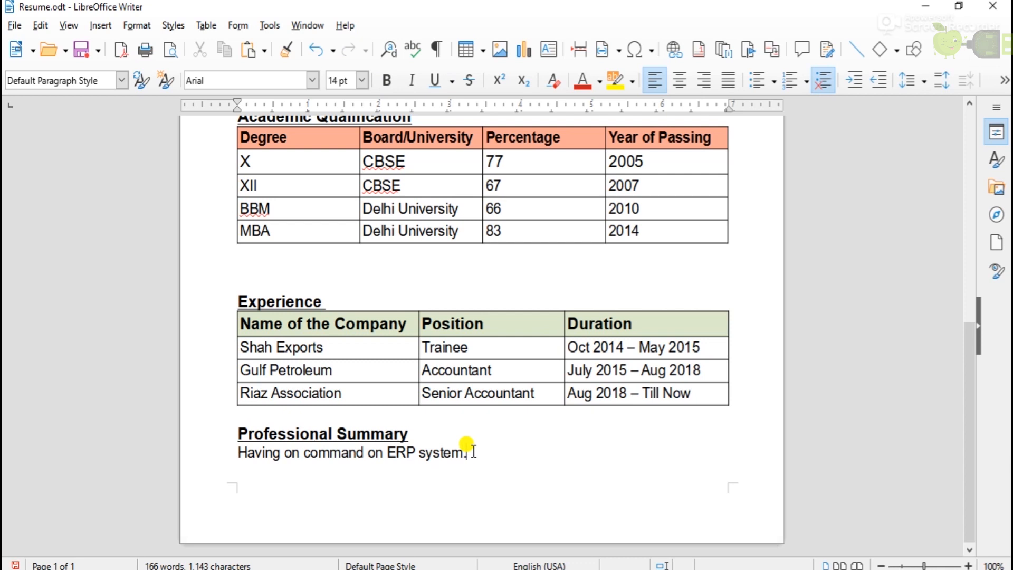
key(ctrl+Return)
text(Expertise in ORACLE FOR ALL THE MODULES.)
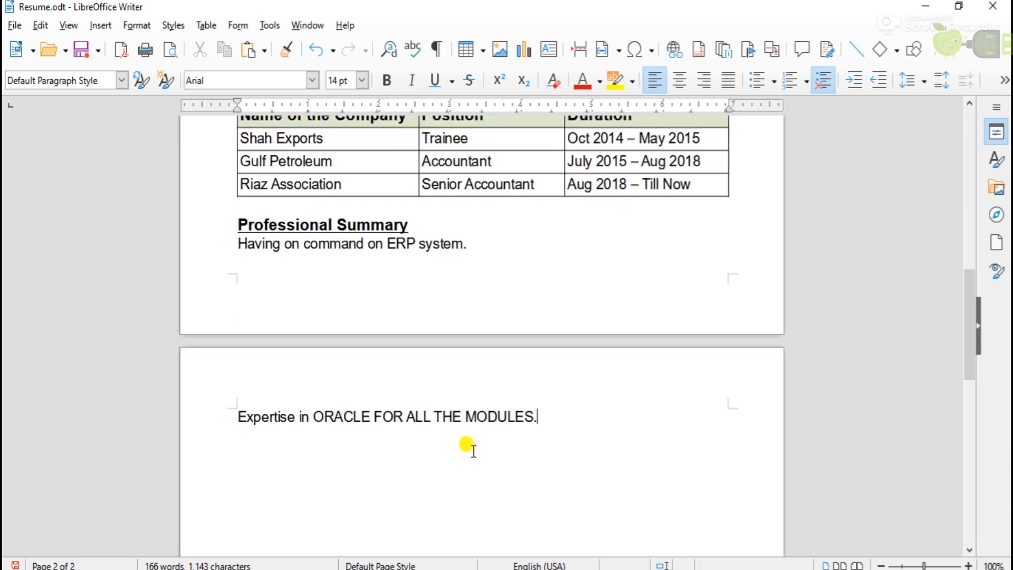
Number the ERP and ORACLE lines as items 1 and 2, and push the heading onto page 2.
click(238, 244)
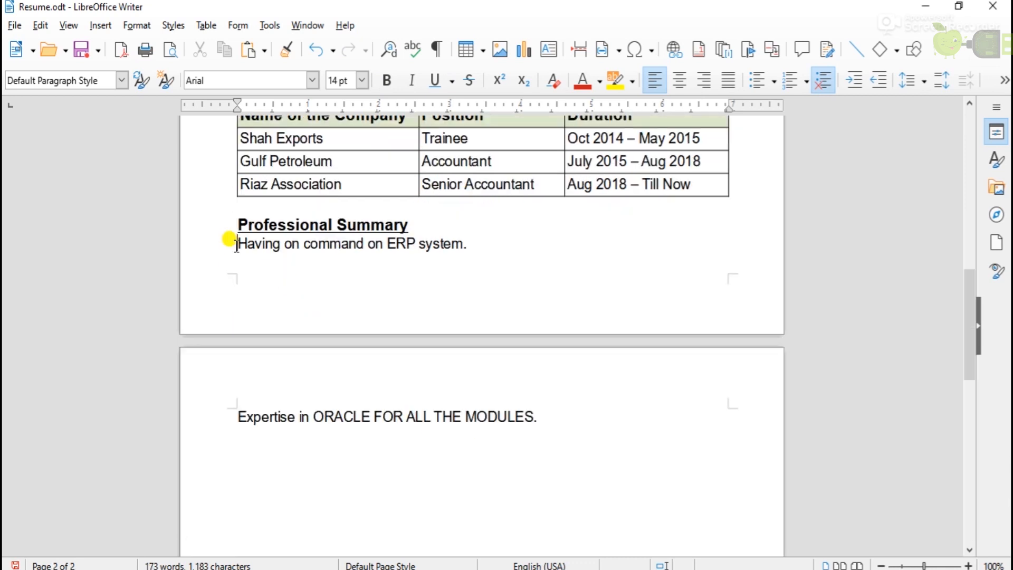
click(793, 79)
click(225, 412)
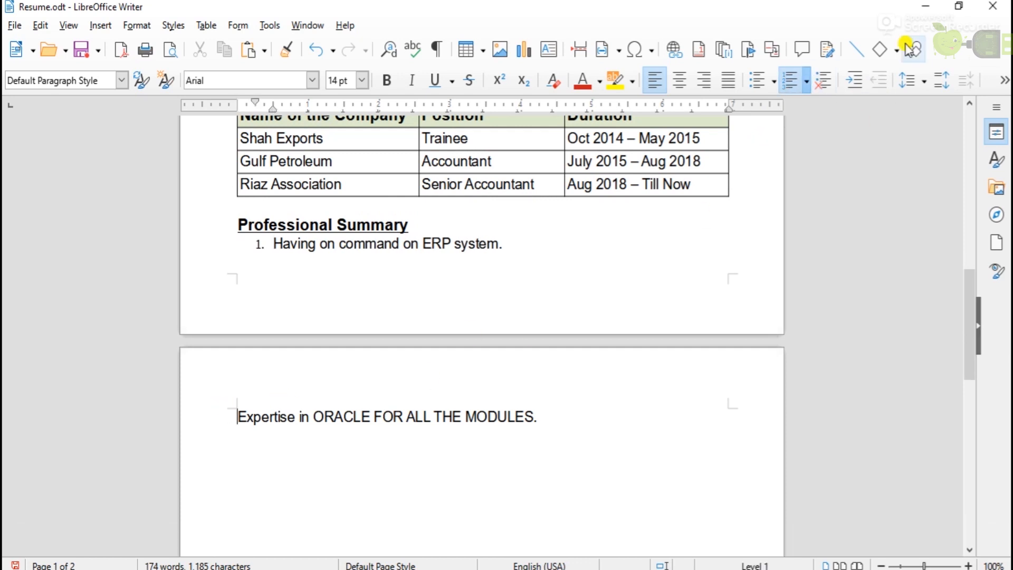
click(791, 80)
click(237, 223)
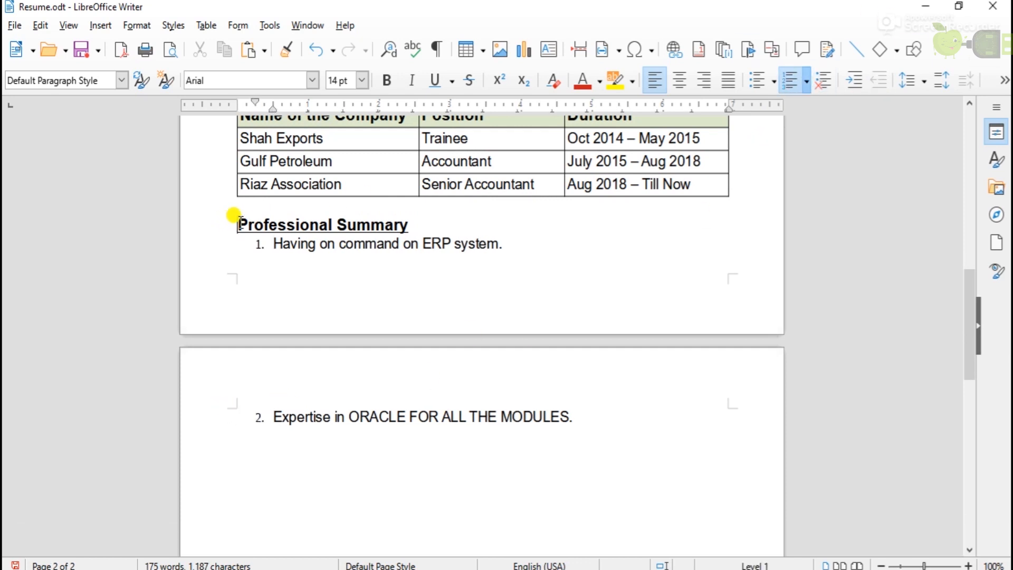
key(Return)
key(Return)
key(Return)
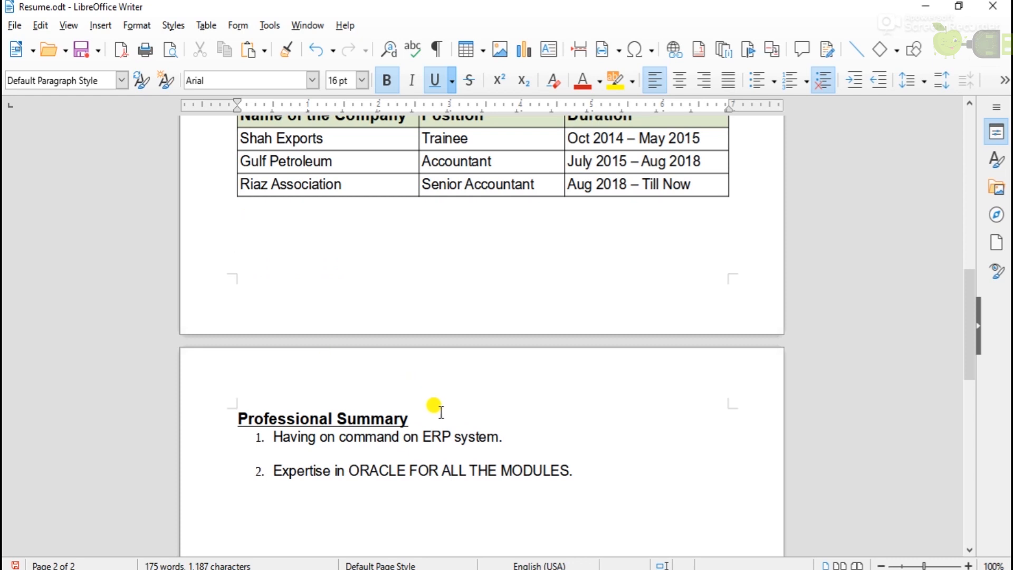
Add a 'Strength' line after the numbered summary list.
scroll(442, 414, down, 2)
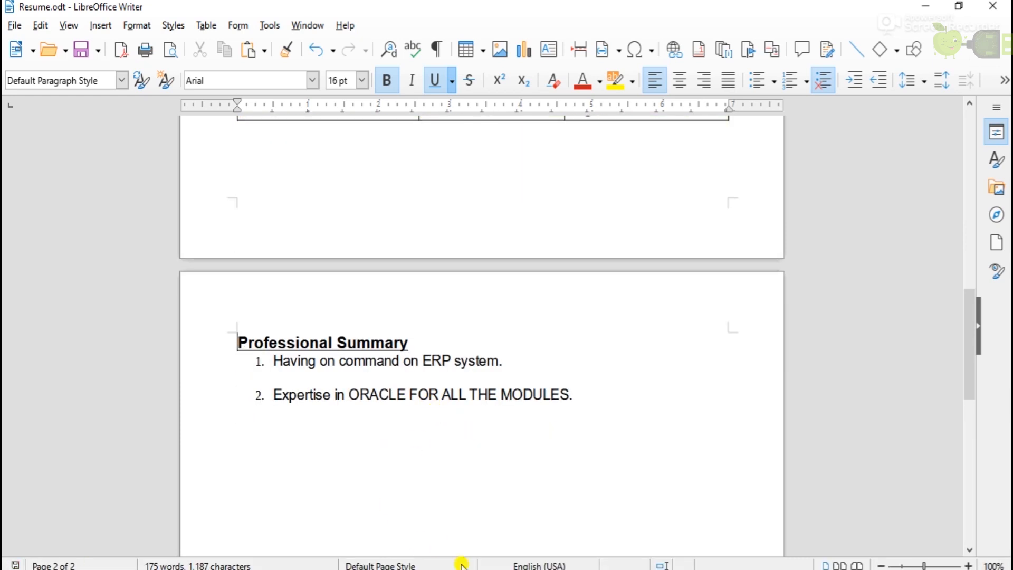
click(578, 394)
key(Return)
text(Strength)
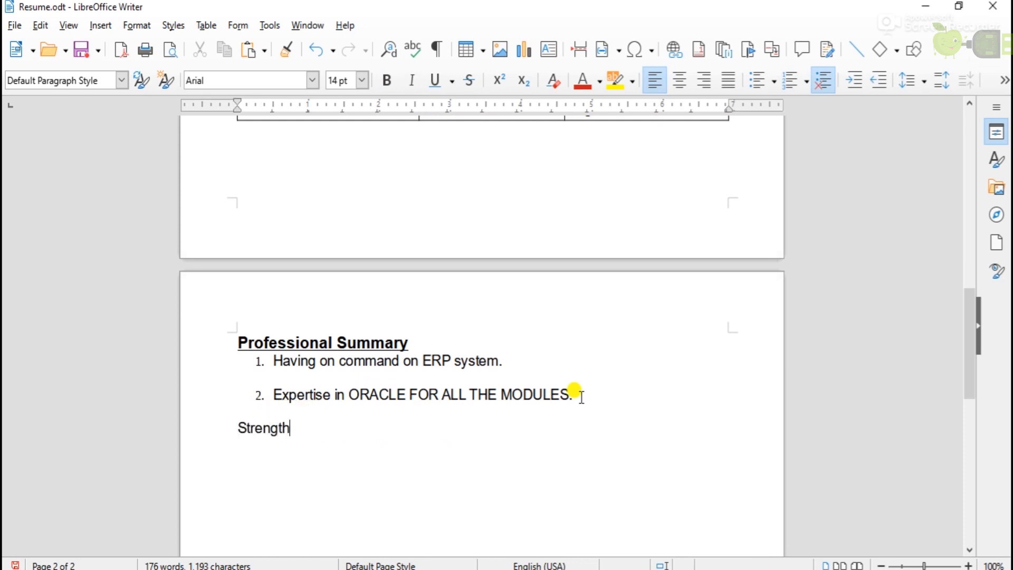
Make the Strength heading bold, underlined and 16 pt.
drag(296, 427, 237, 428)
click(389, 80)
click(436, 80)
click(362, 81)
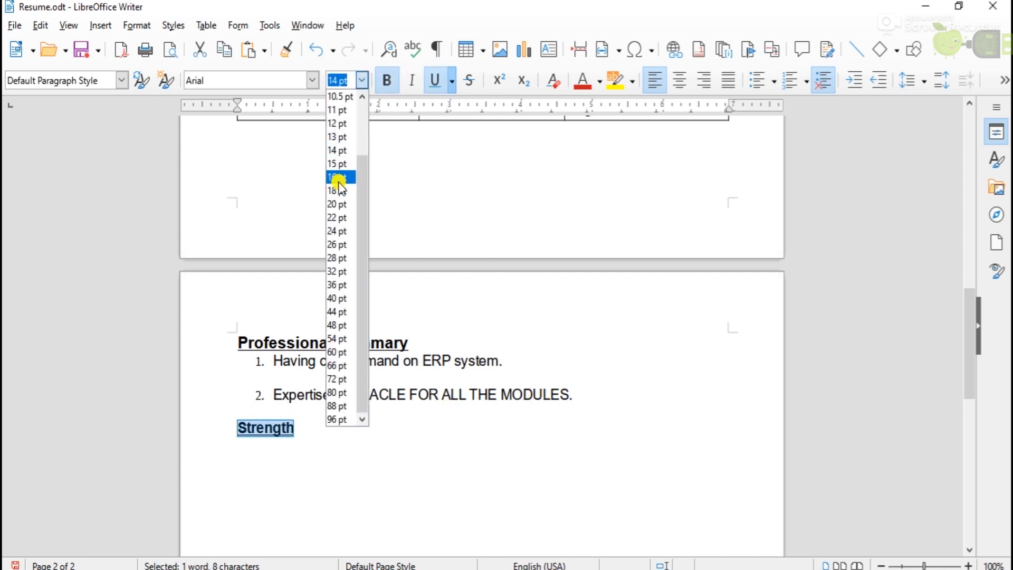
click(340, 178)
click(310, 430)
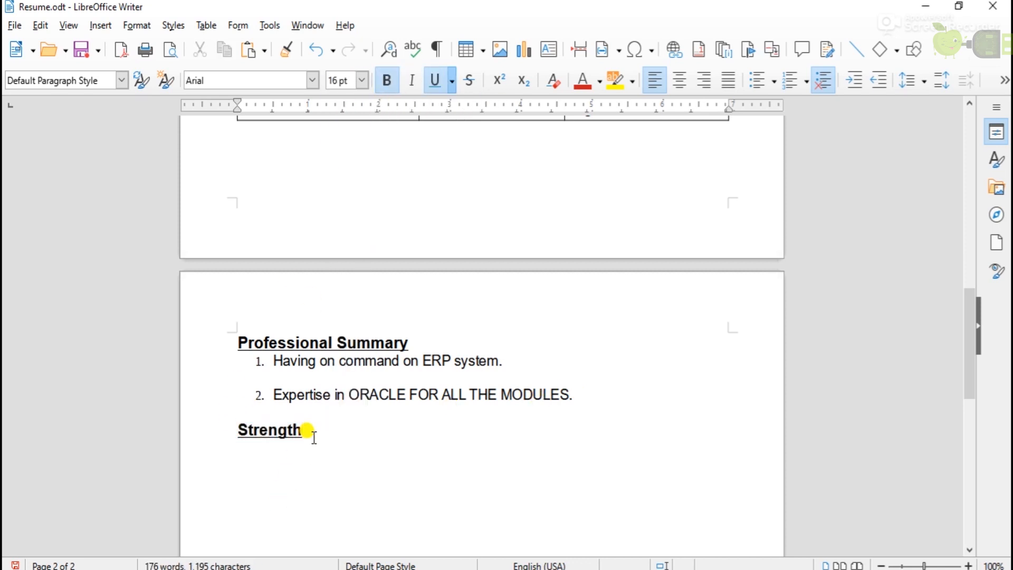
Add spacing above Strength and paste the four strength items beneath it.
click(577, 397)
key(Return)
click(380, 448)
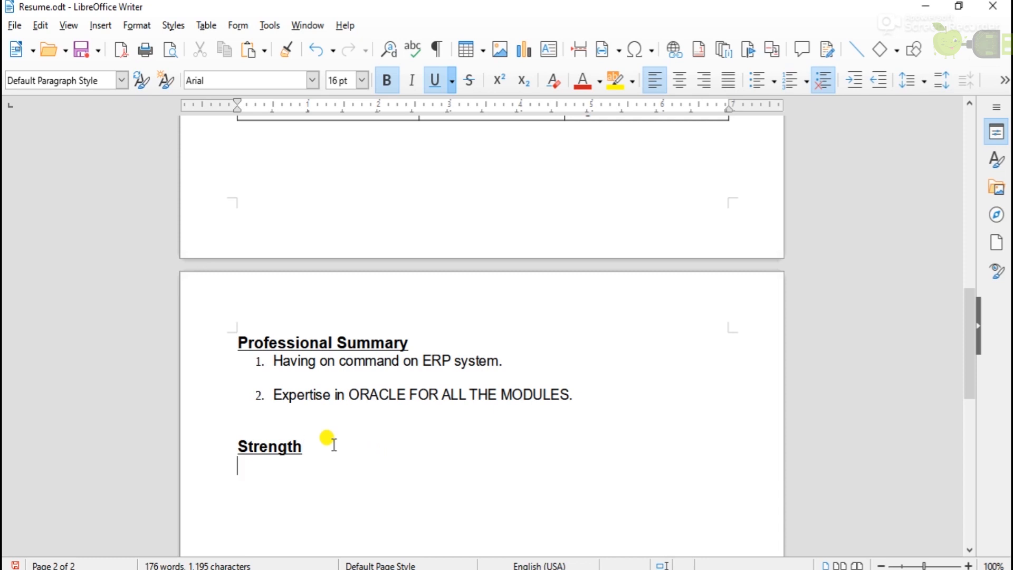
text(Accepting Challenge Team Spirit Honesty Determination)
Remove the blank line and bullet Accepting Challenge, Team Spirit, Honesty and Determination.
scroll(333, 443, down, 2)
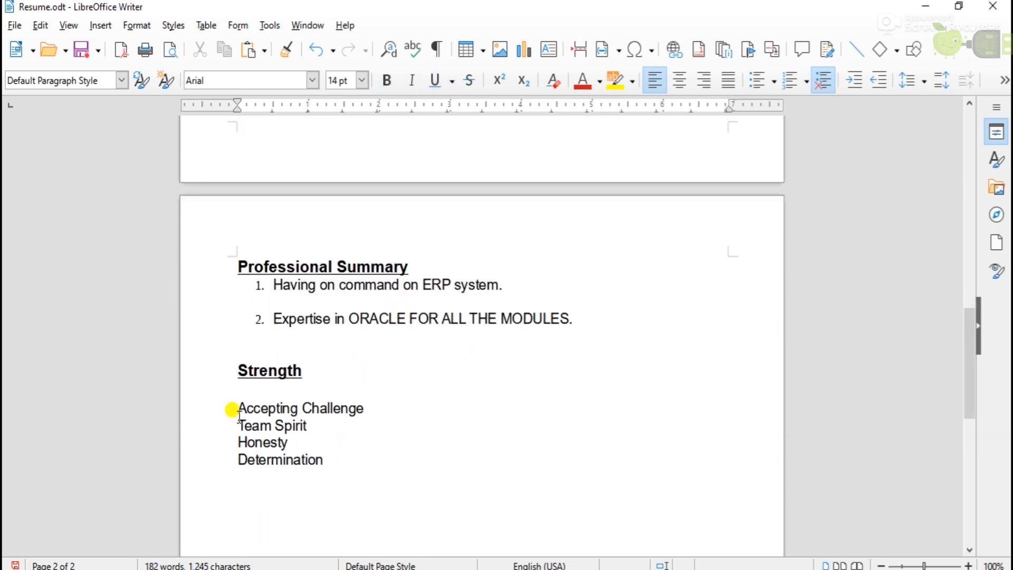
click(237, 409)
key(BackSpace)
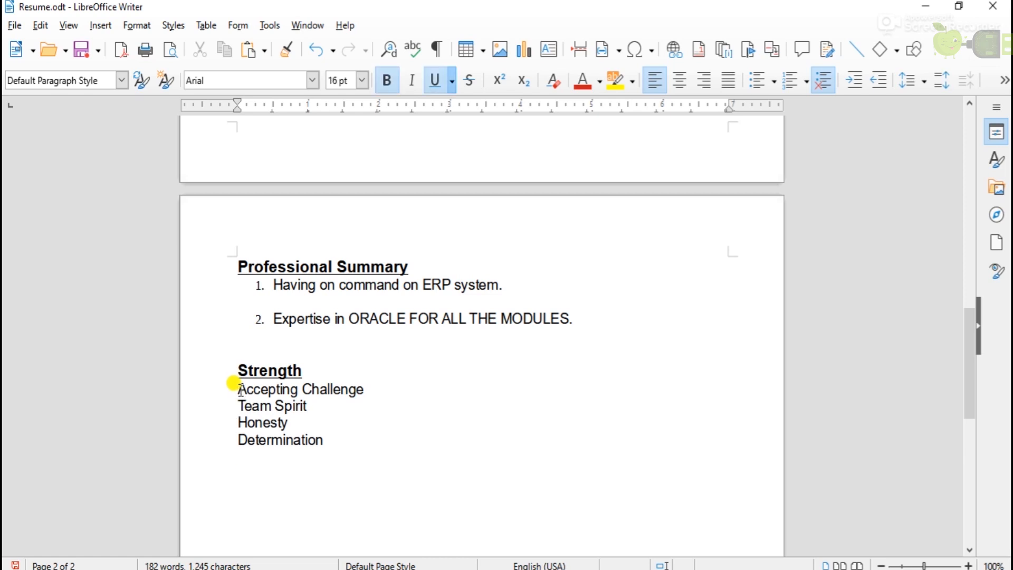
click(758, 85)
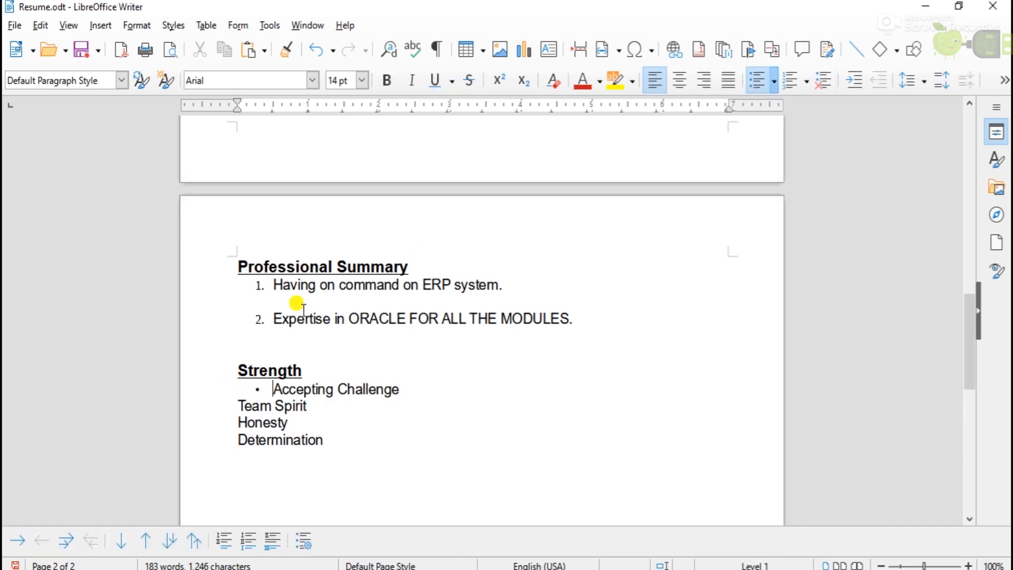
click(756, 83)
click(233, 423)
click(755, 83)
click(237, 440)
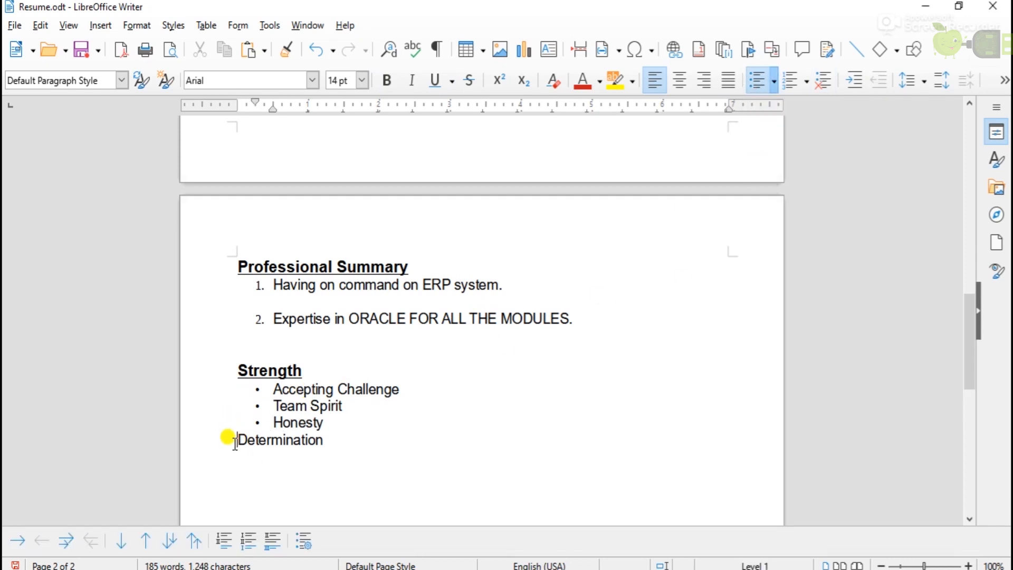
click(758, 84)
click(433, 453)
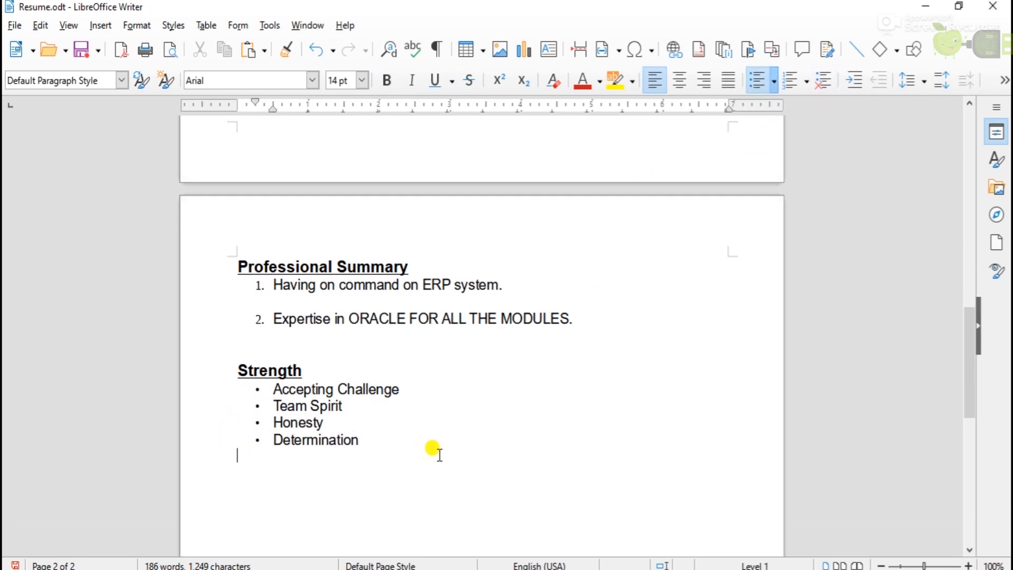
scroll(436, 453, up, 10)
scroll(438, 455, up, 8)
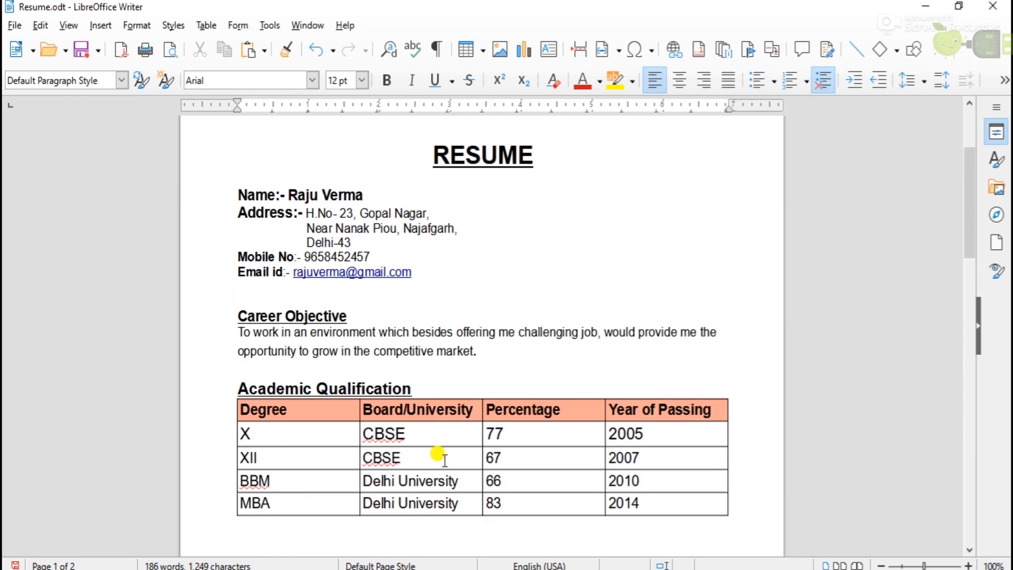
scroll(445, 460, down, 10)
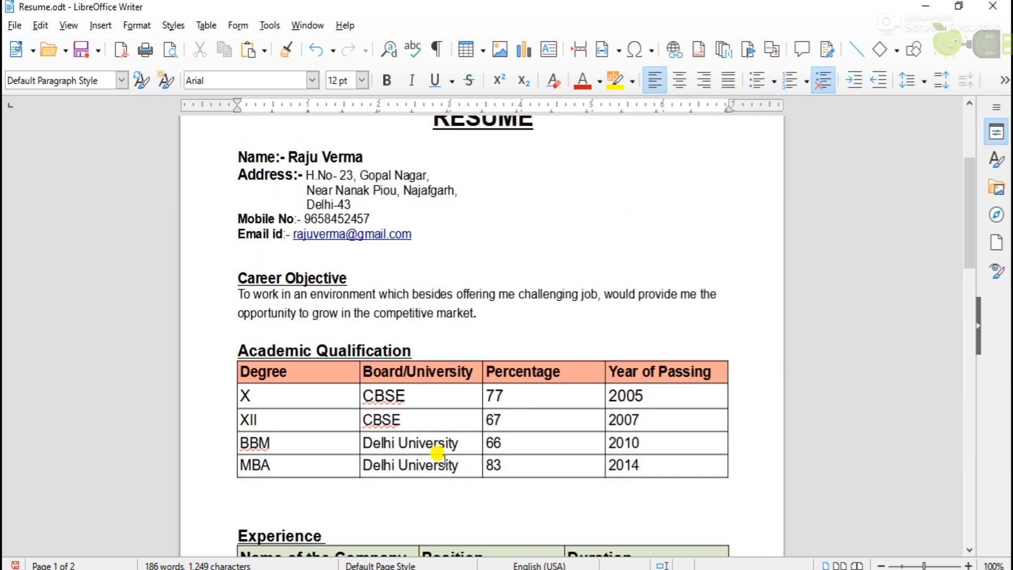
scroll(442, 459, down, 10)
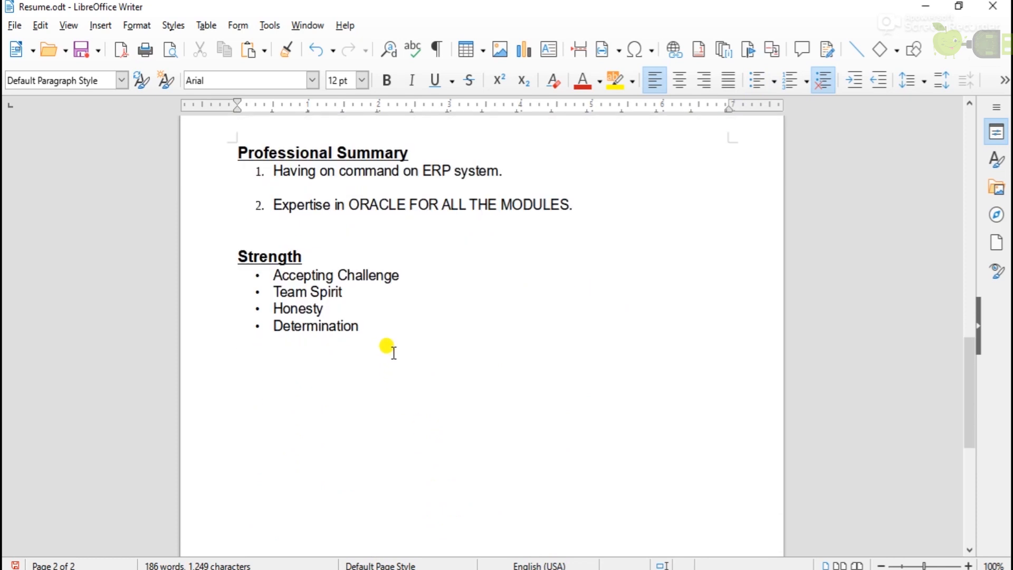
Finish typing 'Declaration' and make it bold, underlined and 16 pt.
text(cl)
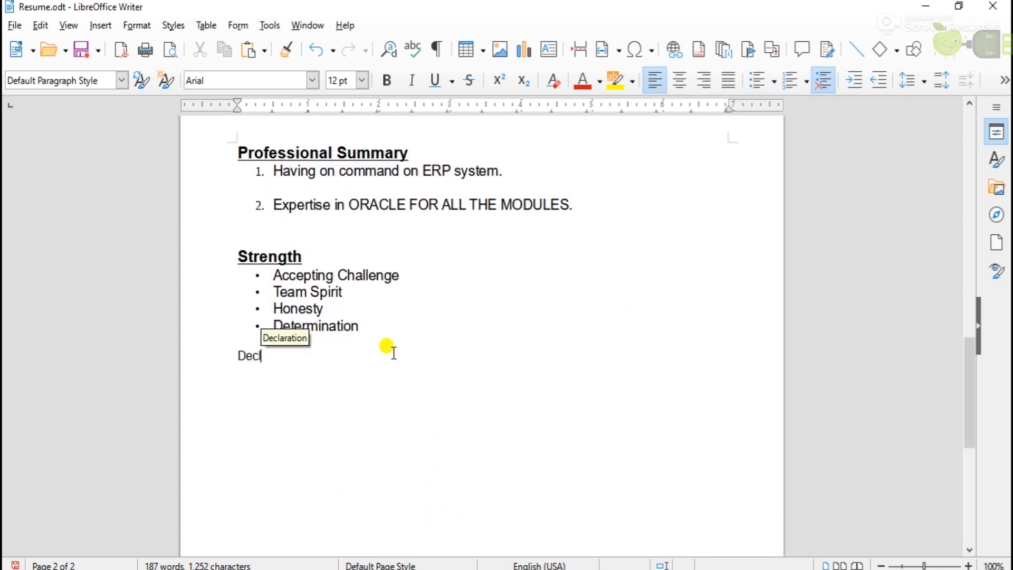
text(aration)
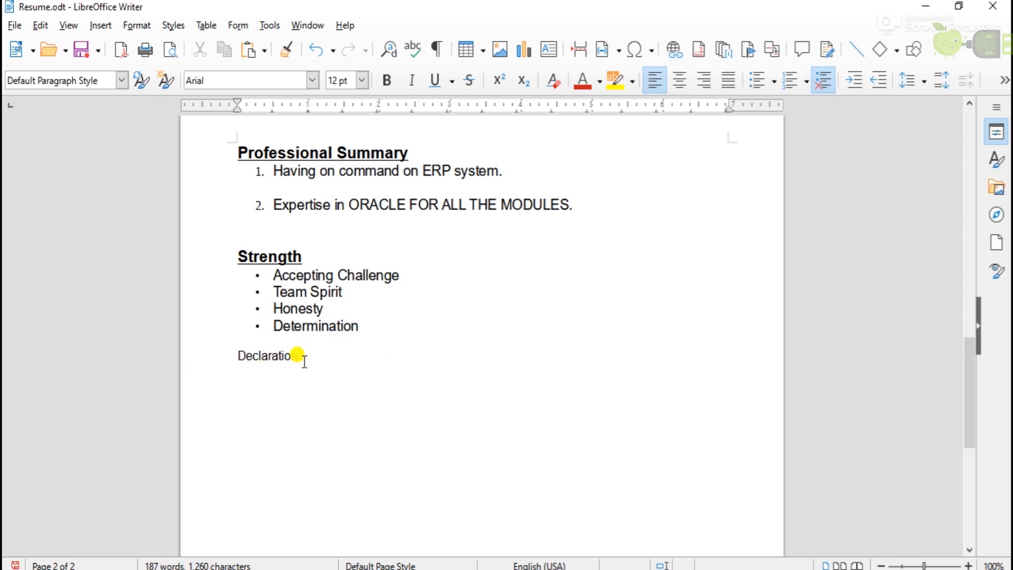
drag(299, 355, 222, 343)
click(387, 80)
click(435, 80)
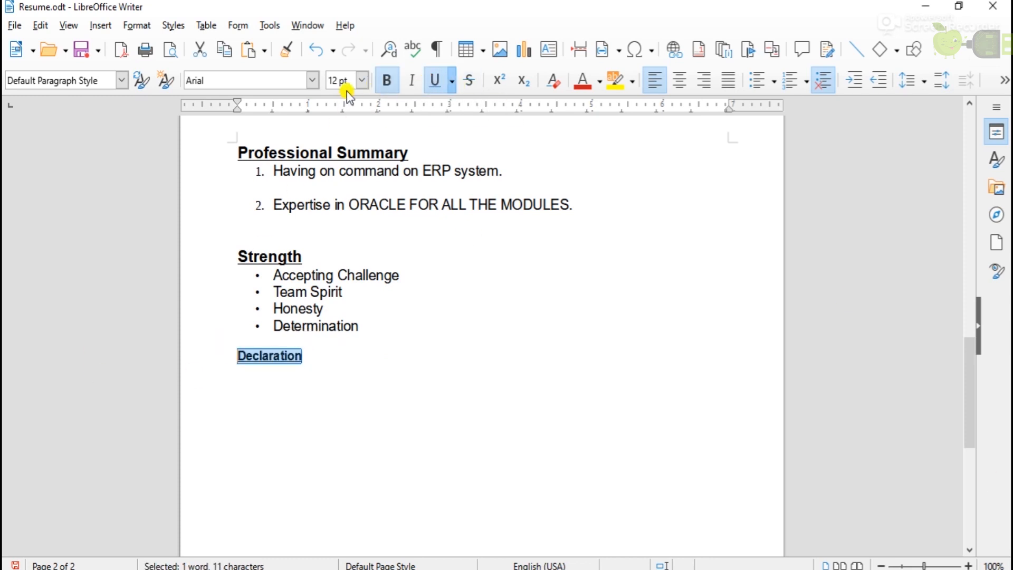
click(362, 80)
click(333, 177)
click(339, 358)
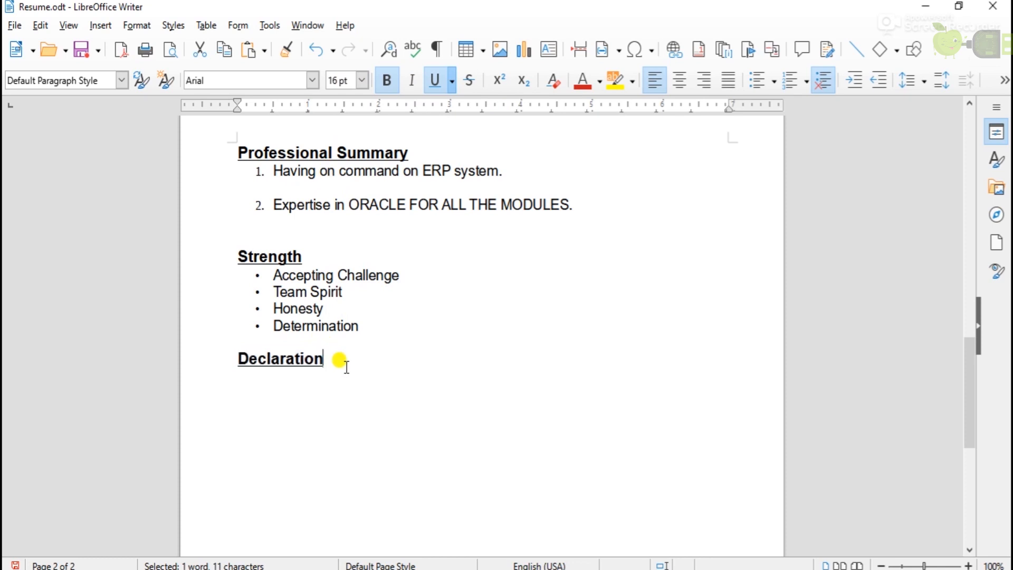
Paste the declaration sentence below the heading and remove its underline.
scroll(329, 398, up, 1)
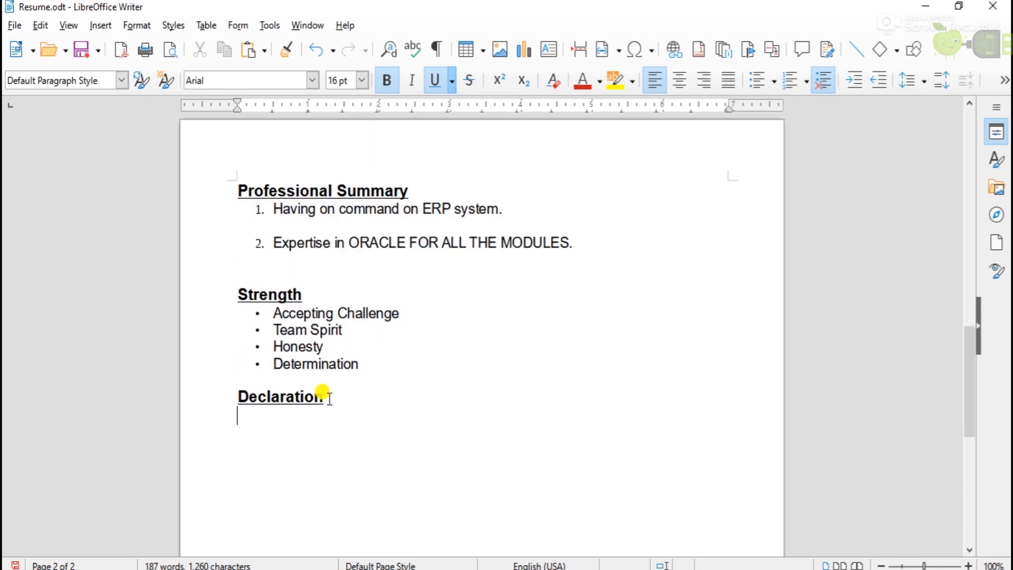
text(I Solemnly declare that all the above information is correct to the best of my knowledge & belief.)
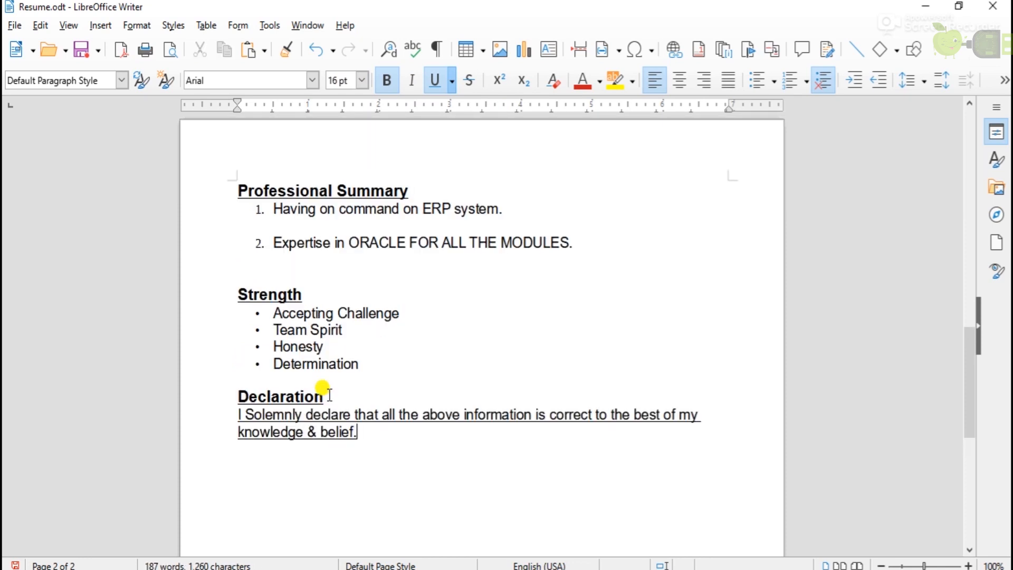
drag(355, 437, 232, 406)
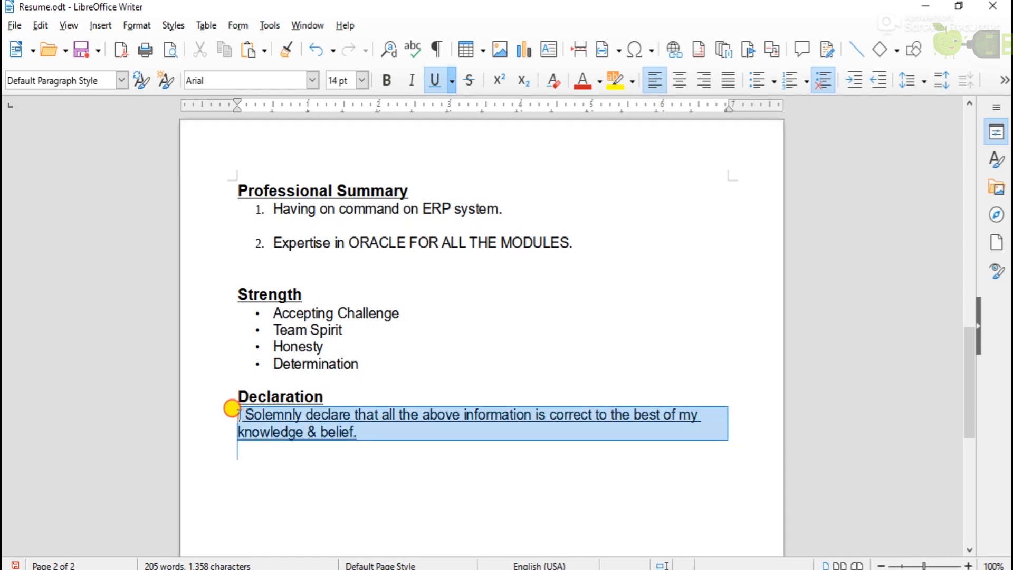
click(438, 80)
click(372, 430)
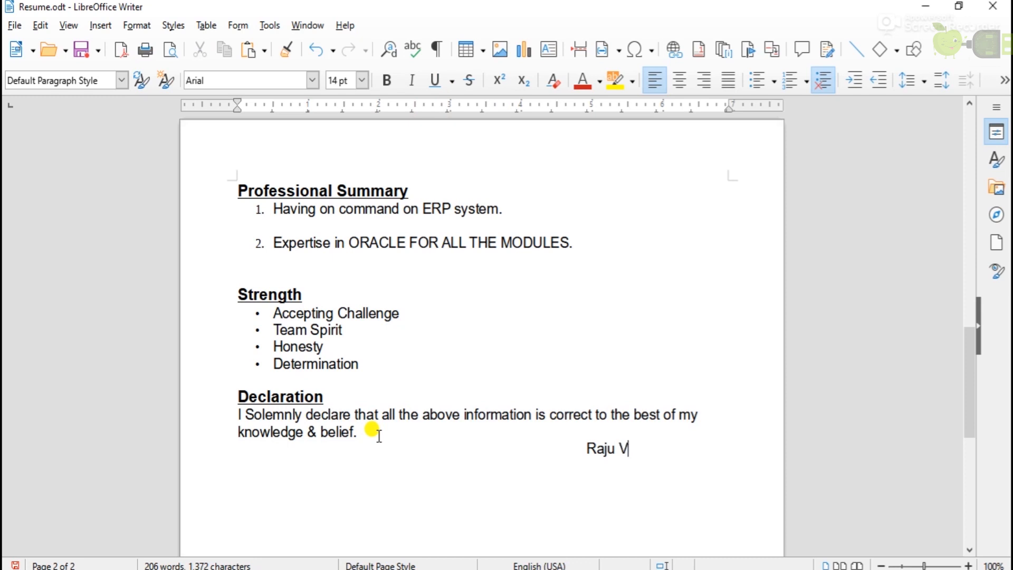
Bold the signature name, move it to its own line and tab it to the right margin.
drag(659, 448, 584, 448)
click(388, 81)
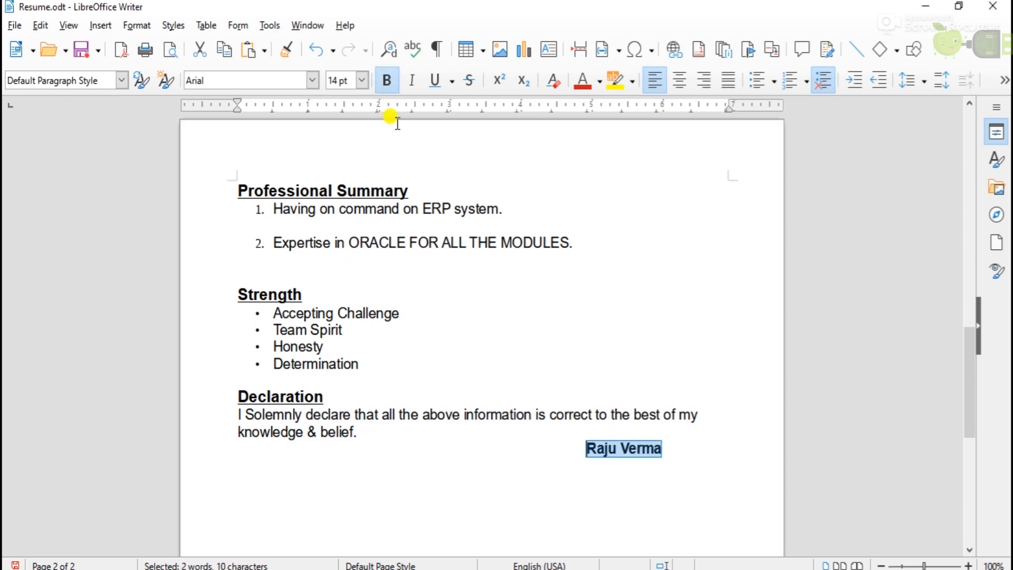
click(586, 448)
key(Return)
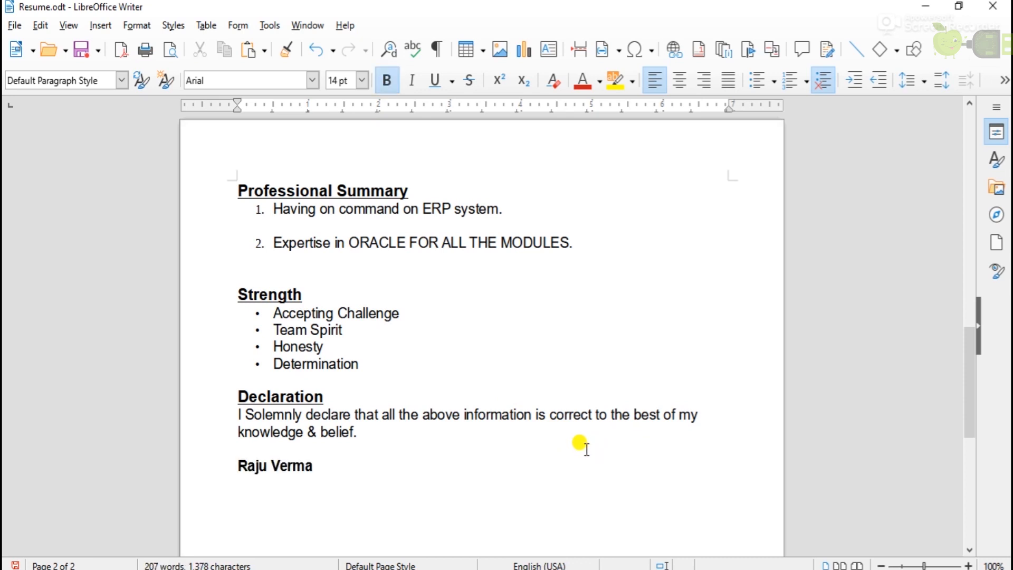
key(Tab)
key(Tab)
key(Tab)
key(Tab)
key(Tab)
key(Tab)
key(Tab)
key(Tab)
key(Tab)
key(Tab)
key(Tab)
scroll(581, 513, down, 1)
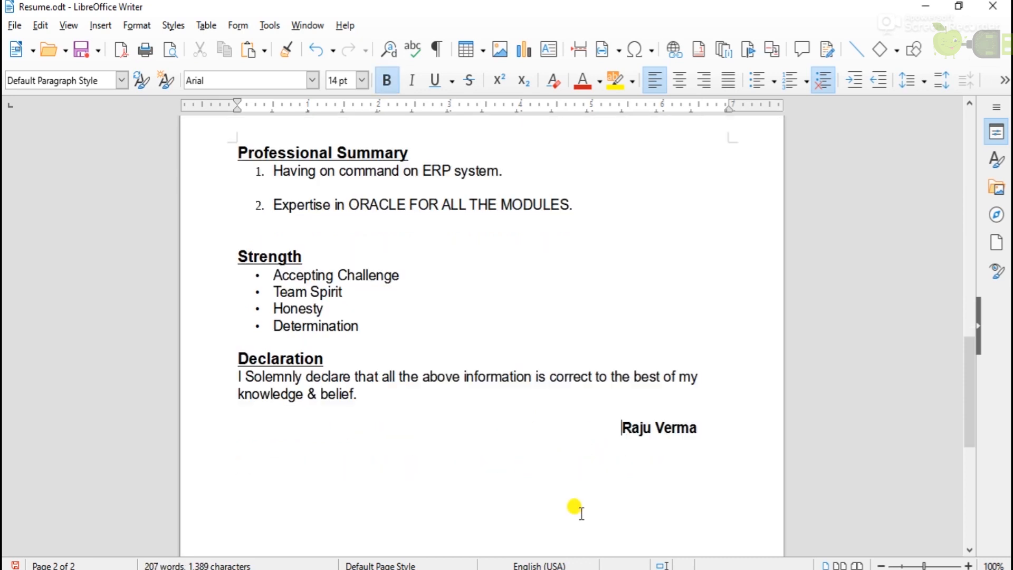
scroll(582, 511, up, 2)
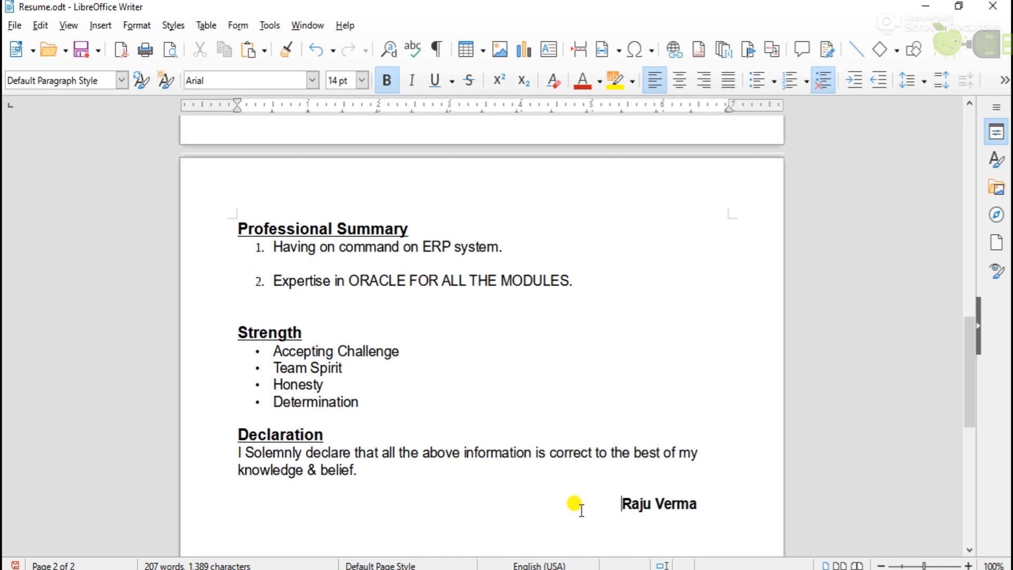
scroll(581, 511, up, 20)
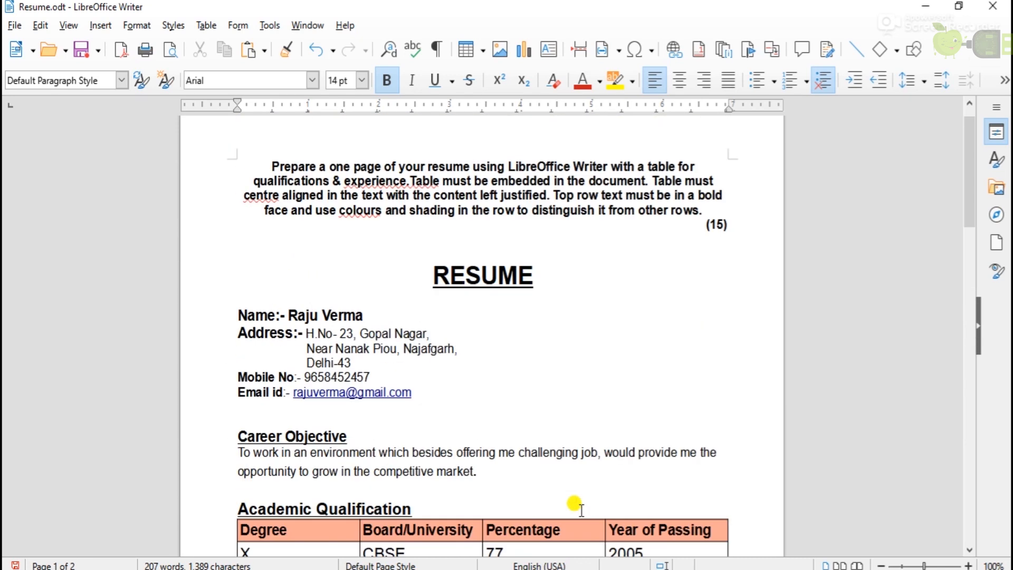
drag(975, 132, 965, 391)
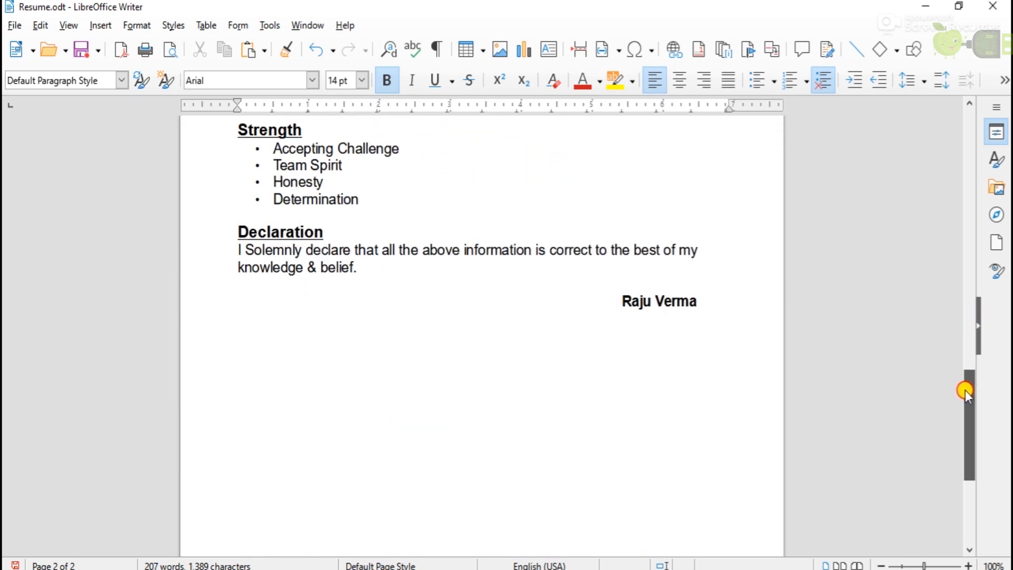
drag(965, 391, 961, 128)
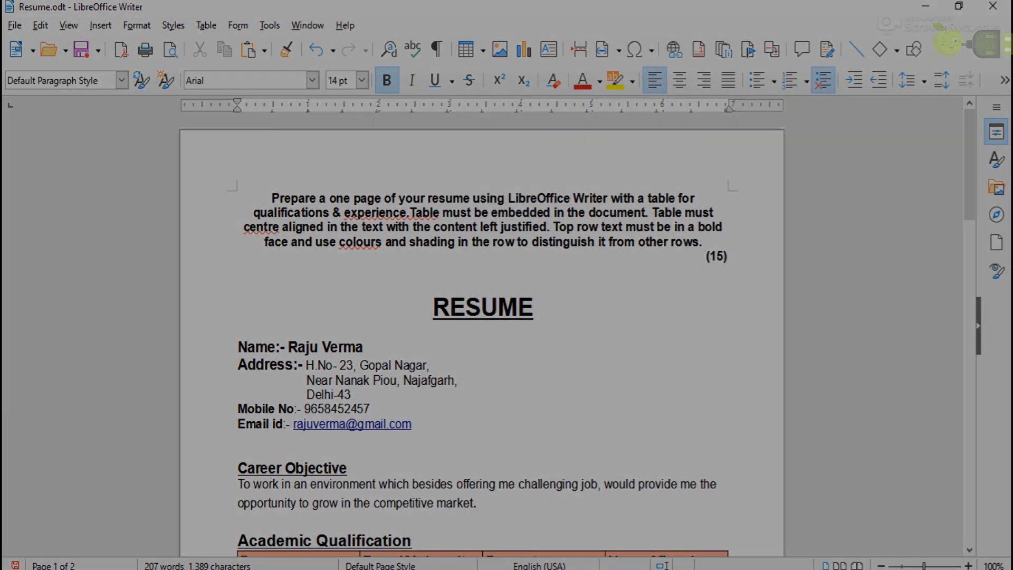